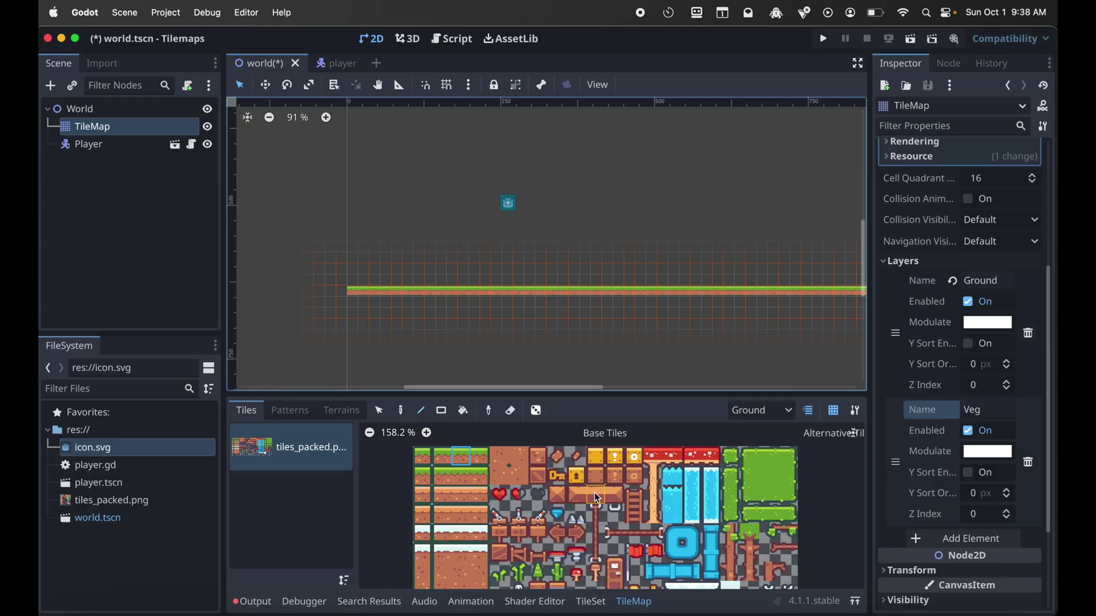
- Paint crate tiles above the grass floor and select a run of three crate tiles in the atlas
left_click(558, 493)
left_click(461, 257)
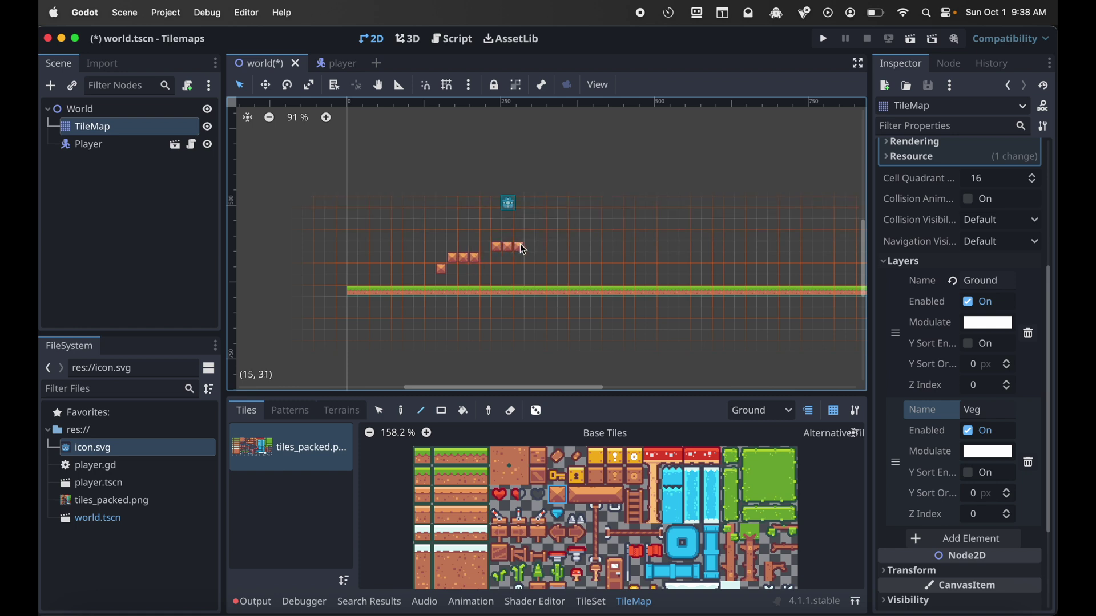
left_click_drag(579, 494, 612, 492)
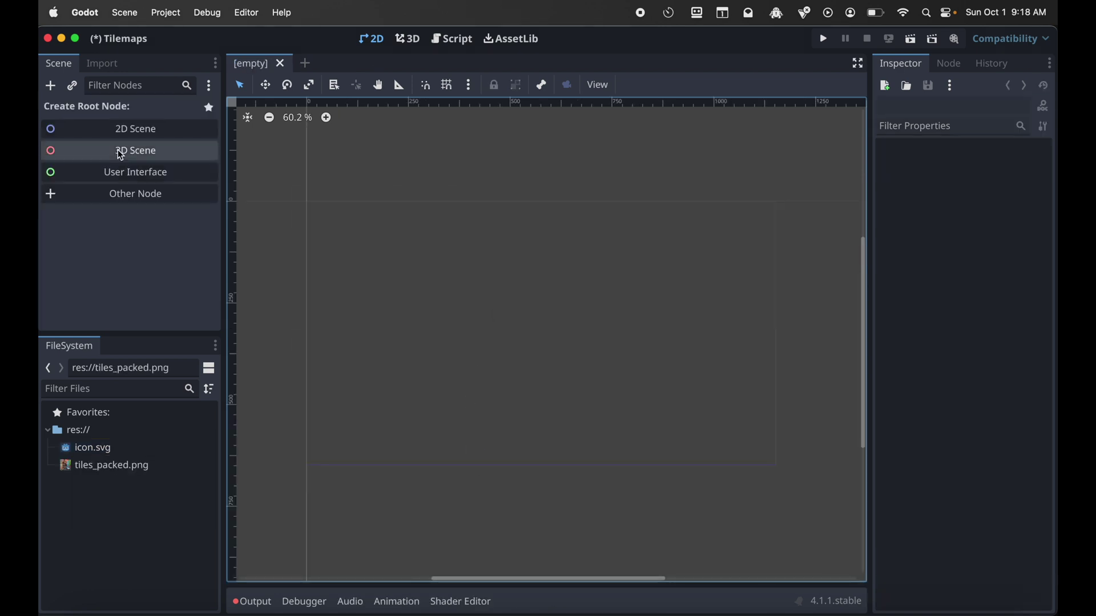
- Create a 2D Scene root renamed World and add a TileMap child node to it
left_click(137, 132)
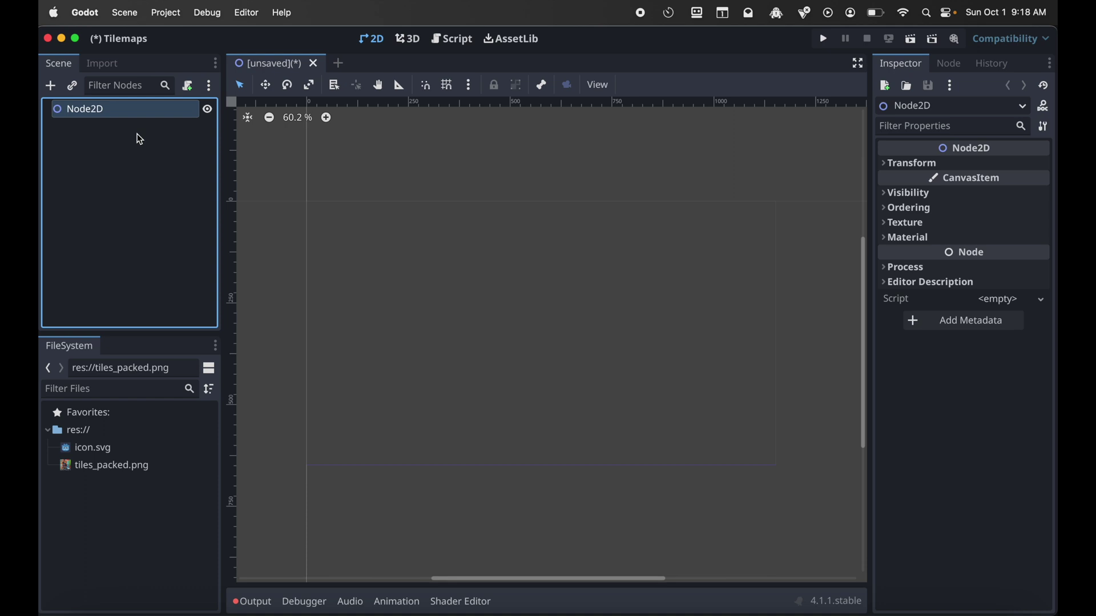
key("Return")
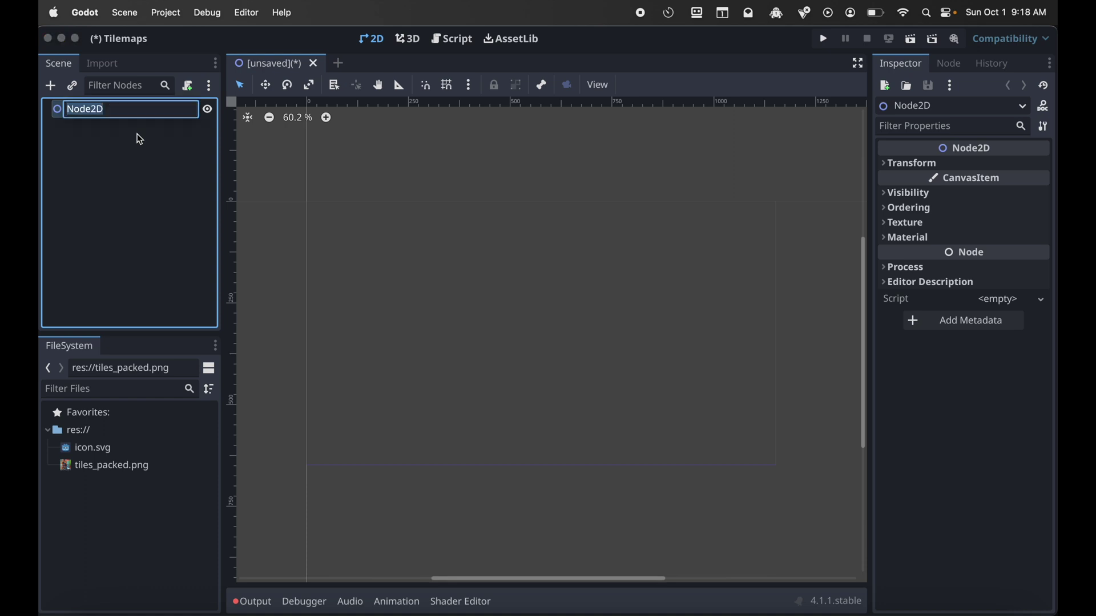
type("World")
key("Return")
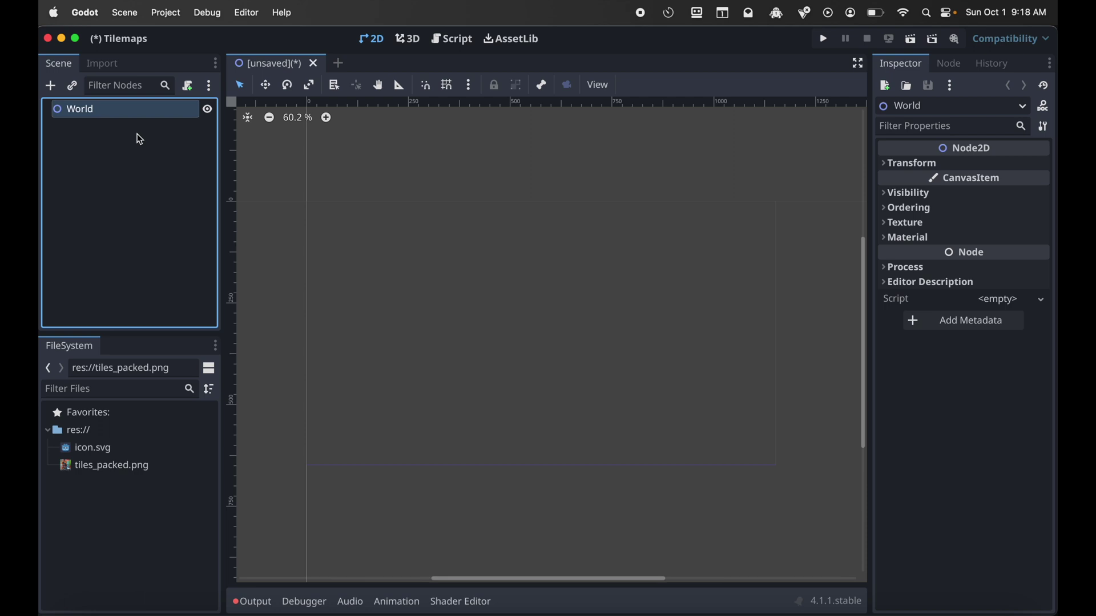
left_click(51, 85)
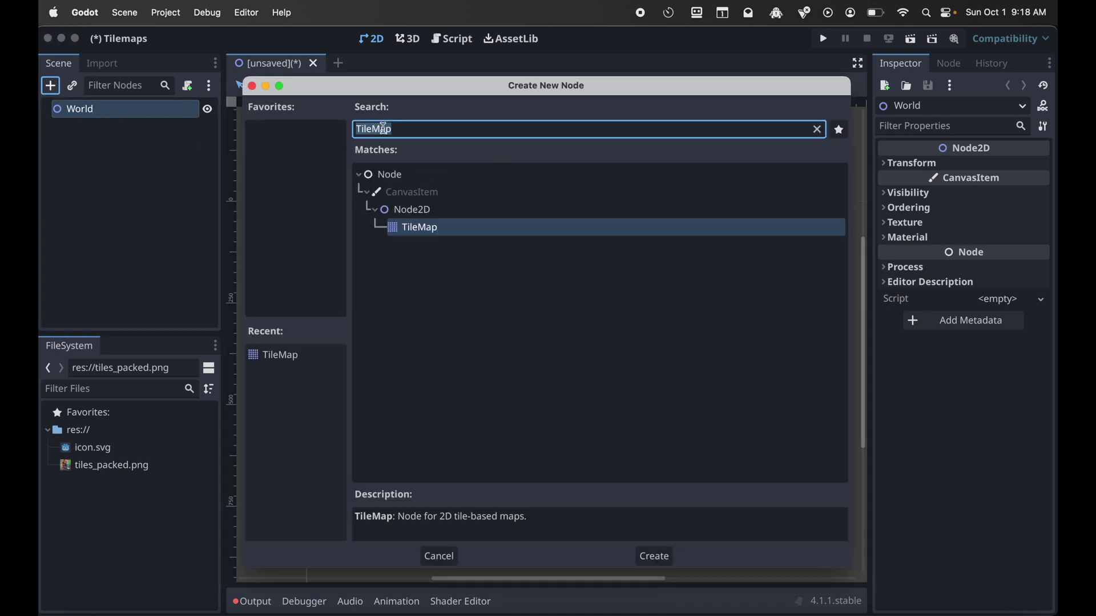
double_click(417, 232)
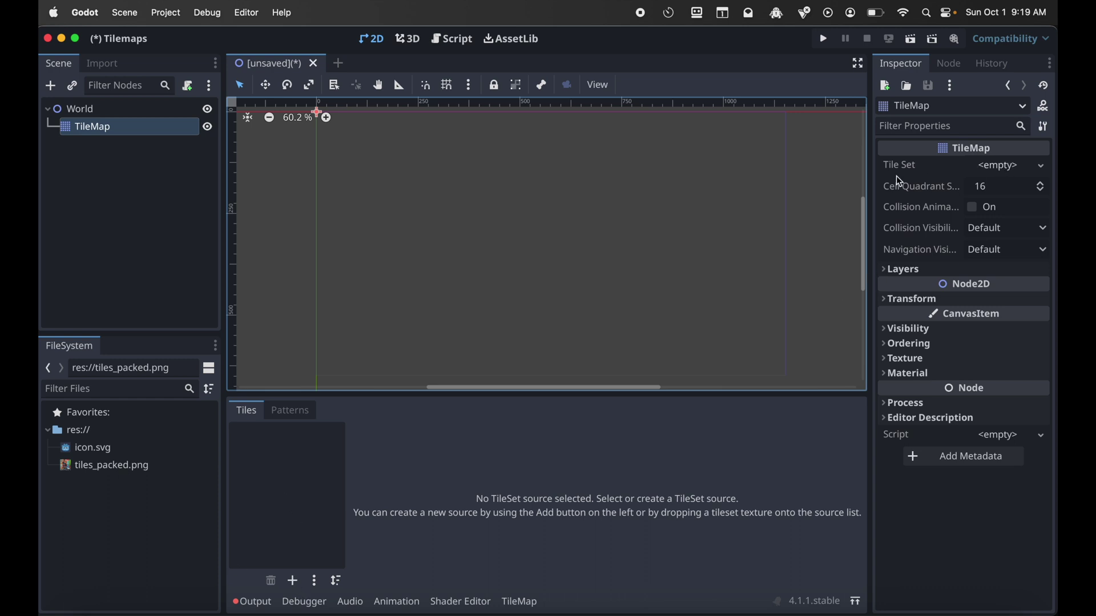
- Assign a New TileSet to the TileMap and set its Tile Size to 18 × 18
left_click(996, 169)
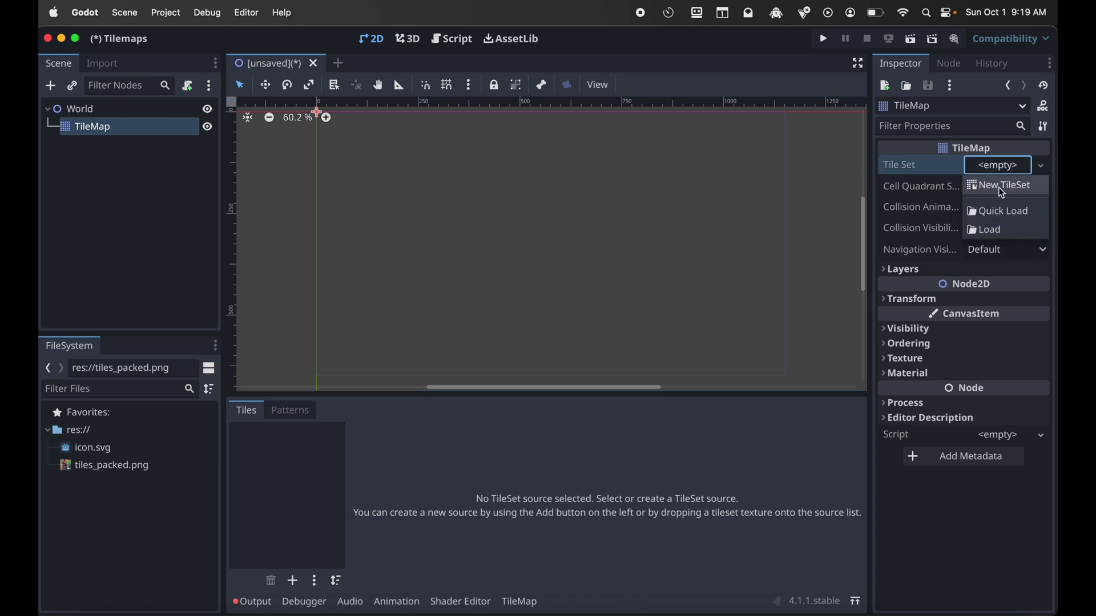
left_click(998, 187)
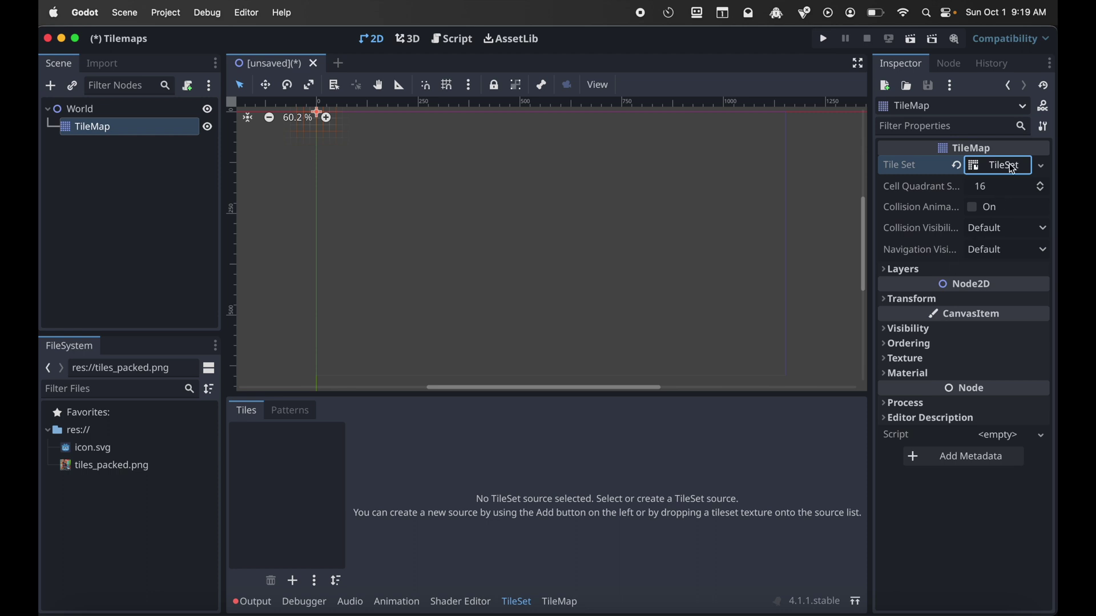
left_click(1006, 169)
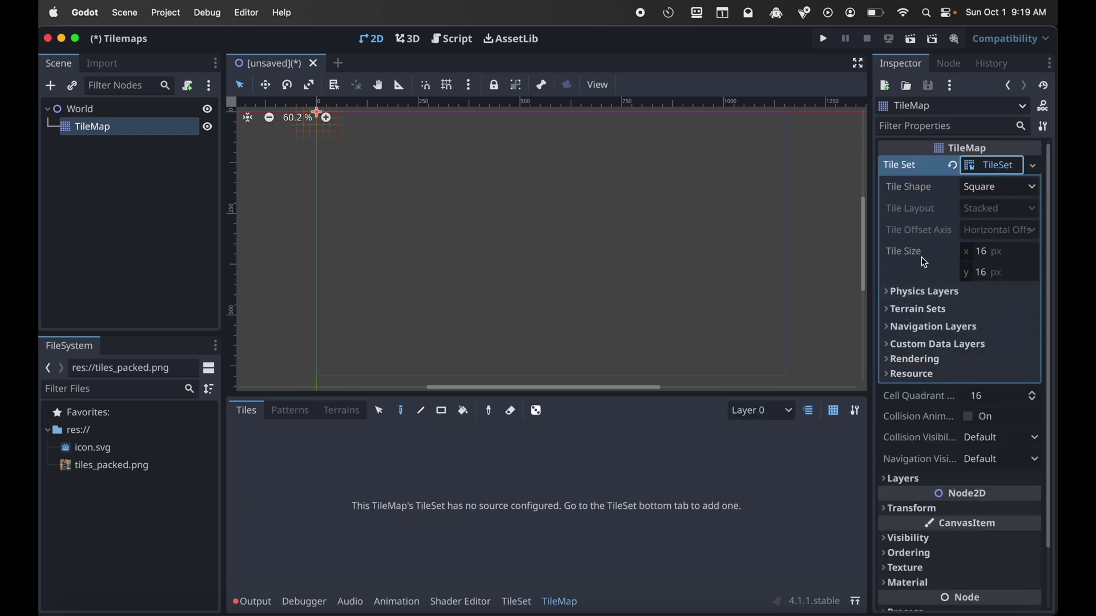
left_click(984, 257)
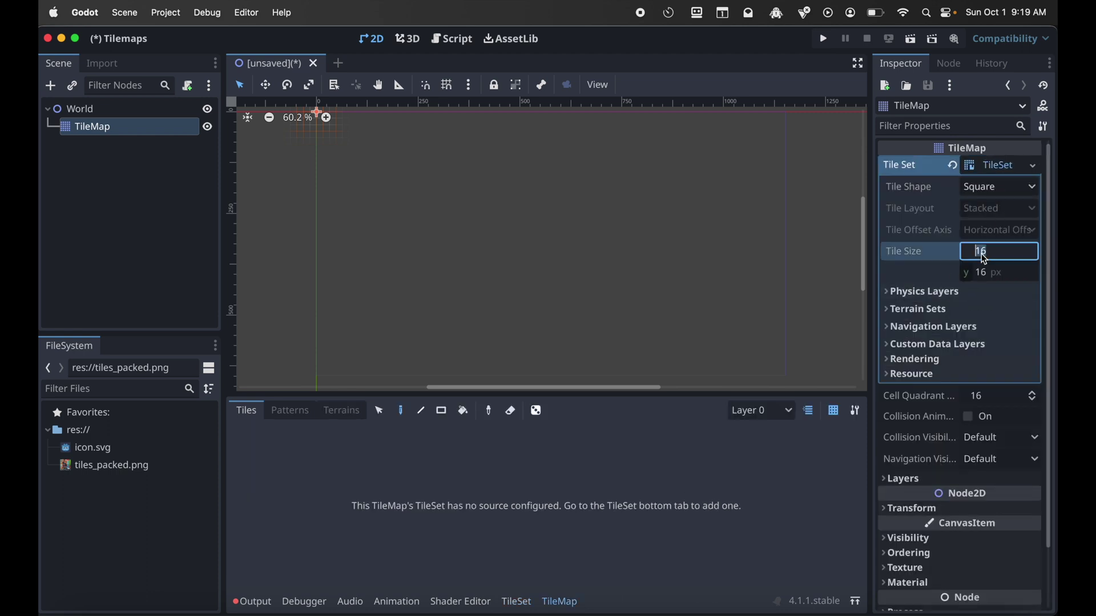
type("18")
key("Tab")
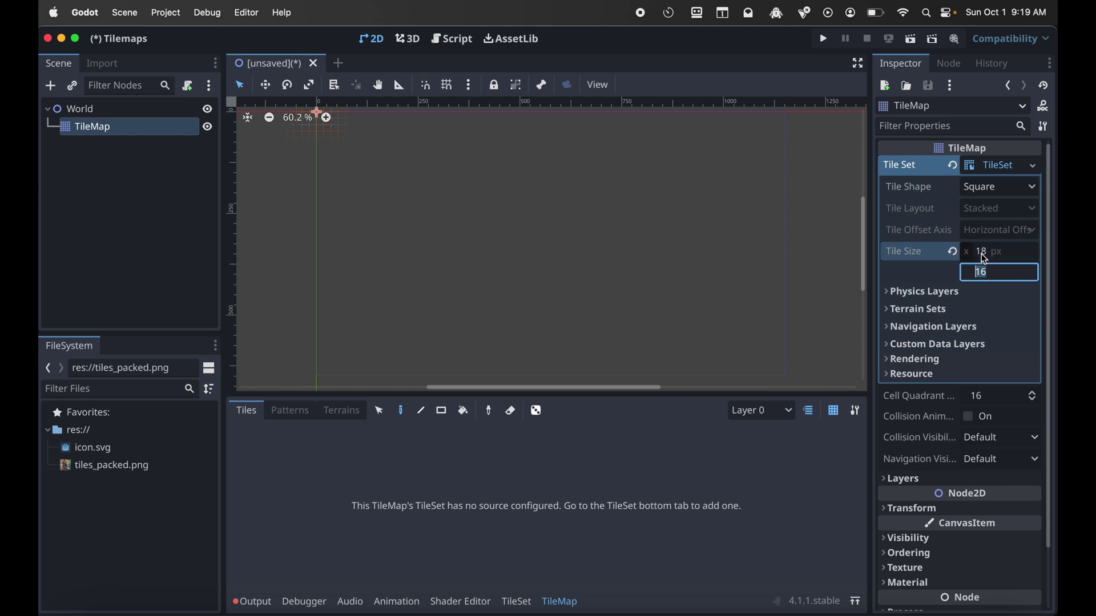
type("18")
key("Tab")
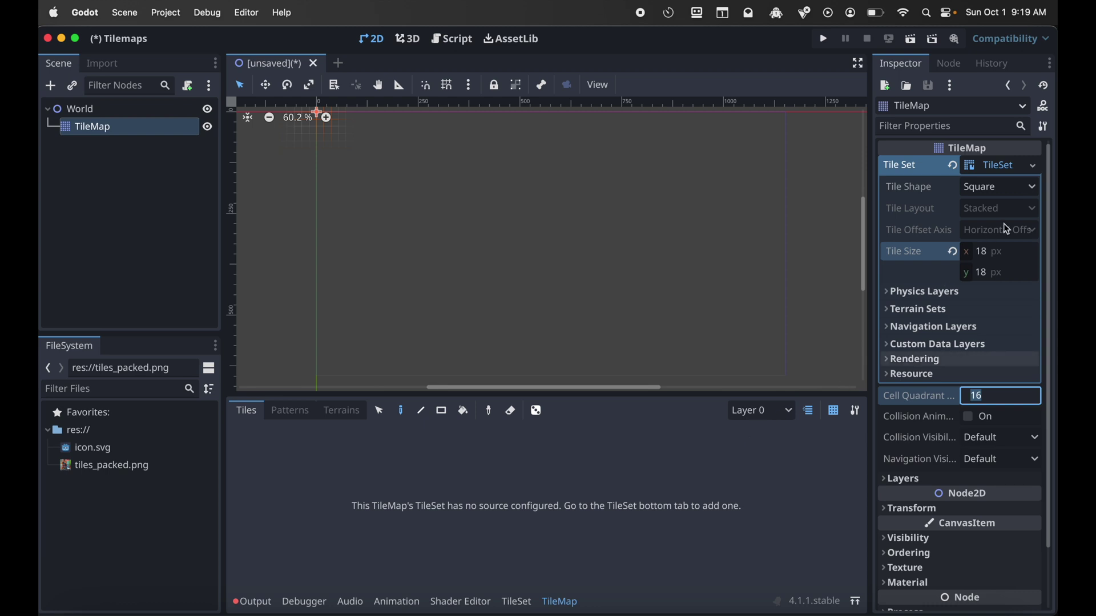
- Drop tiles_packed.png into the TileSet sources and accept auto-creating tiles across the whole atlas
left_click(519, 606)
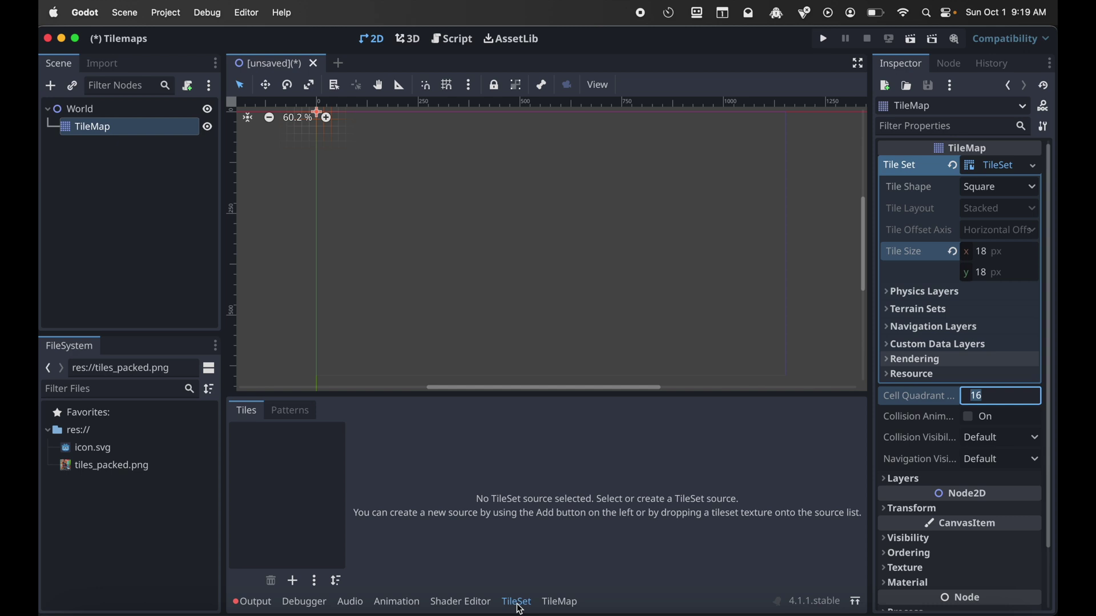
left_click_drag(113, 469, 312, 514)
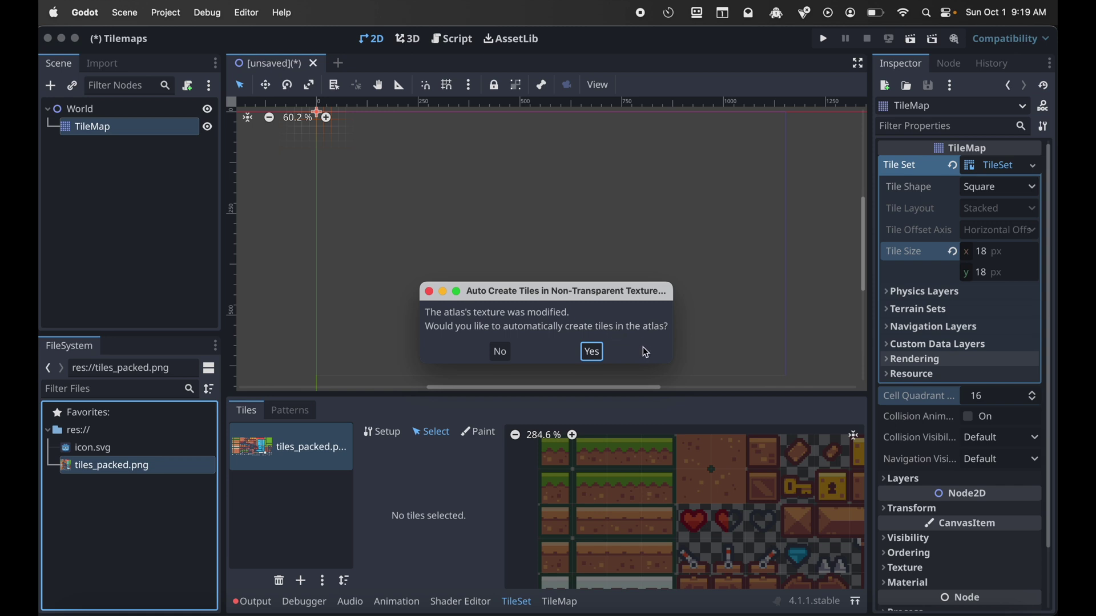
left_click(593, 352)
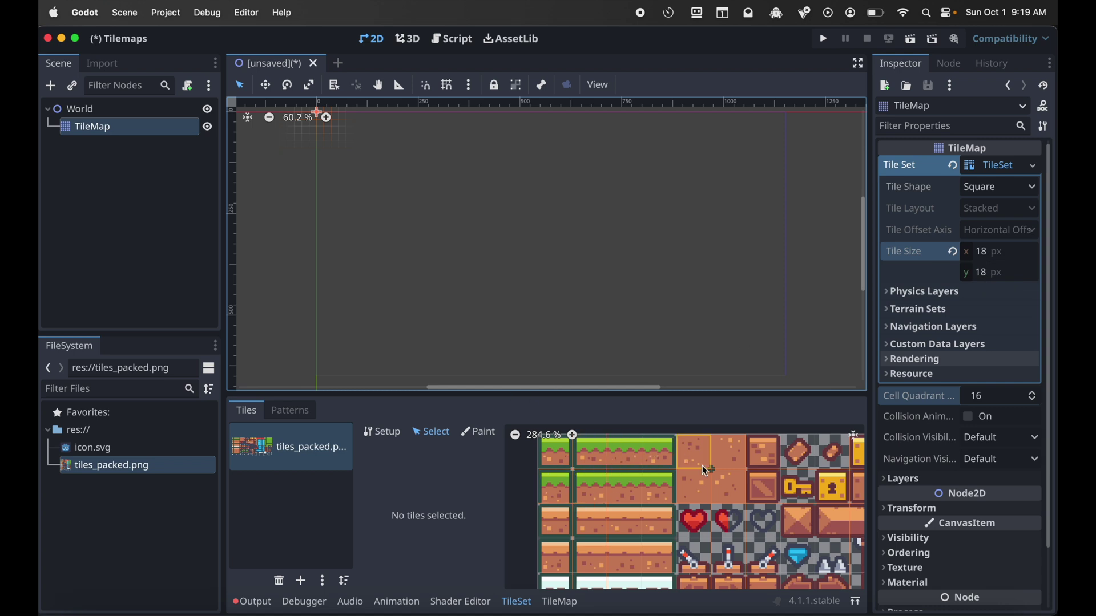
scroll(702, 466, "right", 4)
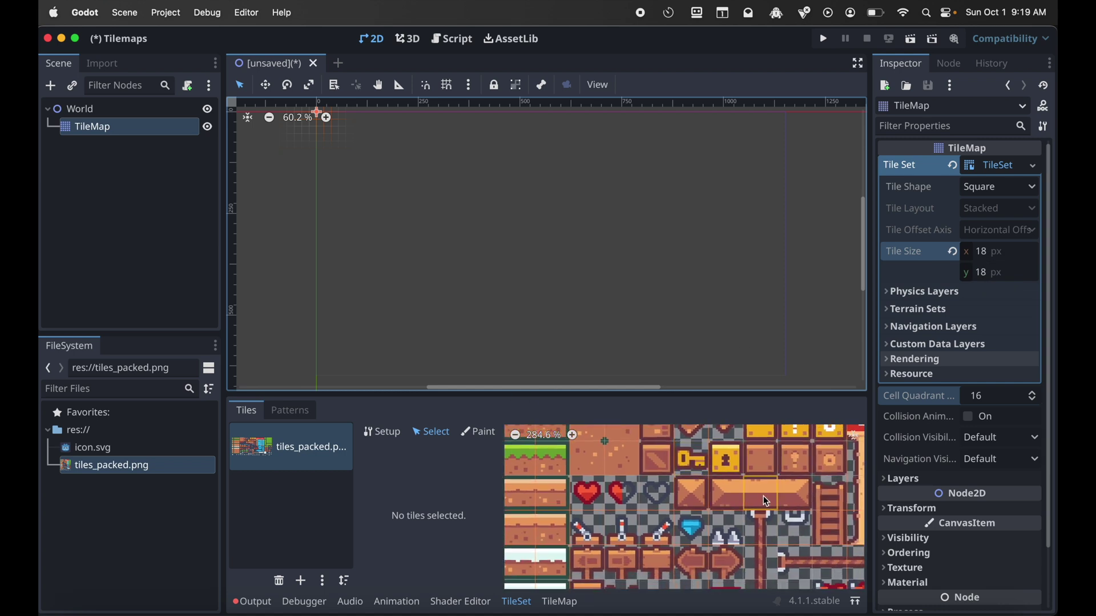
scroll(763, 495, "down", 4)
scroll(641, 523, "left", 2)
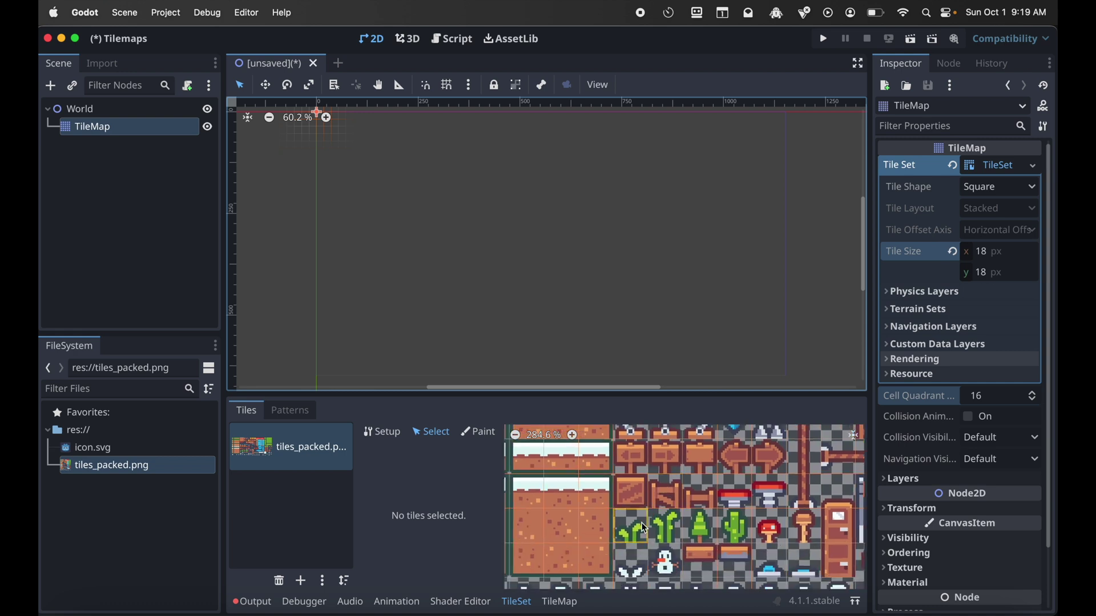
scroll(605, 525, "down", 3)
scroll(605, 525, "left", 4)
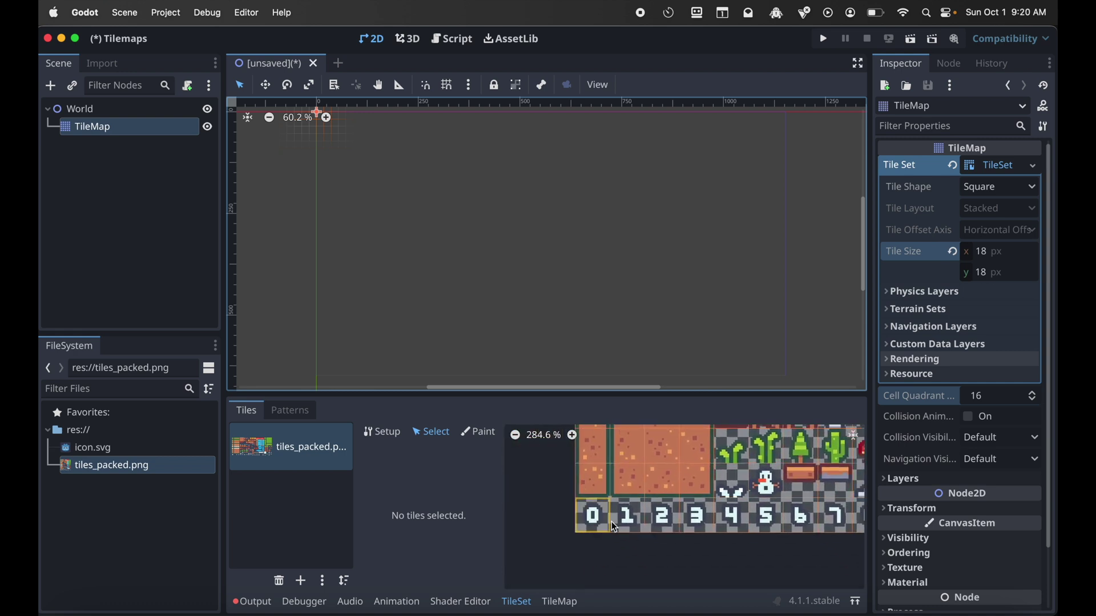
scroll(701, 501, "up", 1)
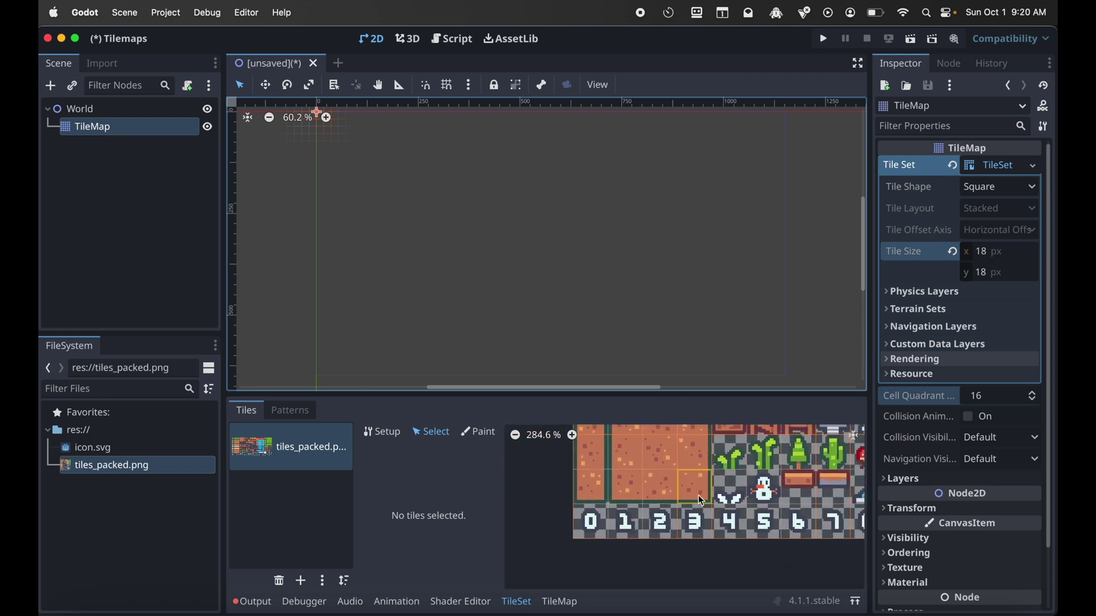
scroll(697, 494, "up", 5)
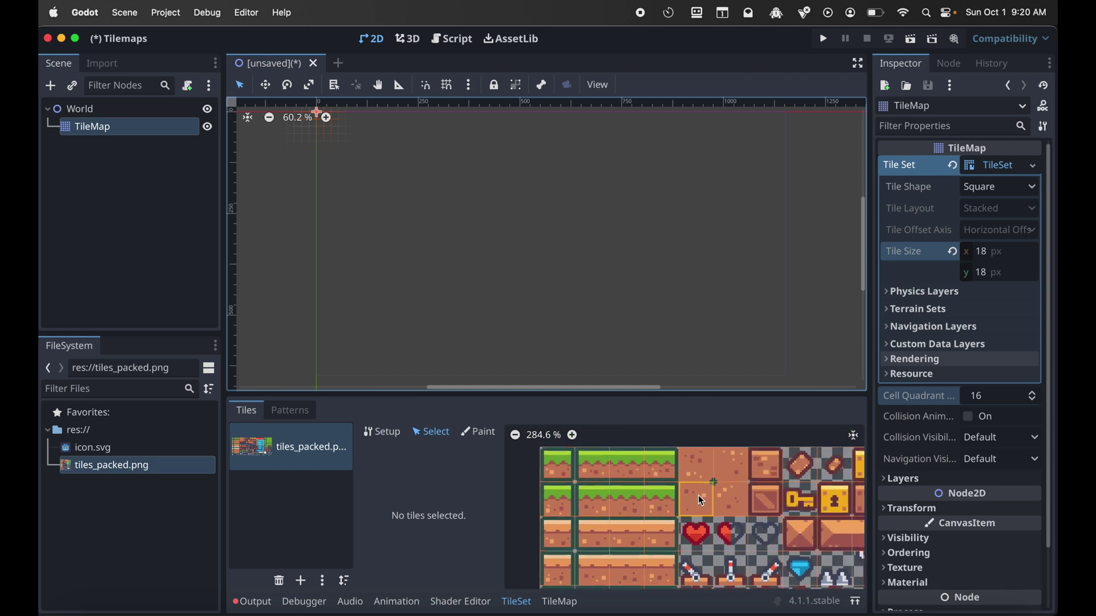
scroll(698, 494, "up", 1)
scroll(698, 494, "right", 1)
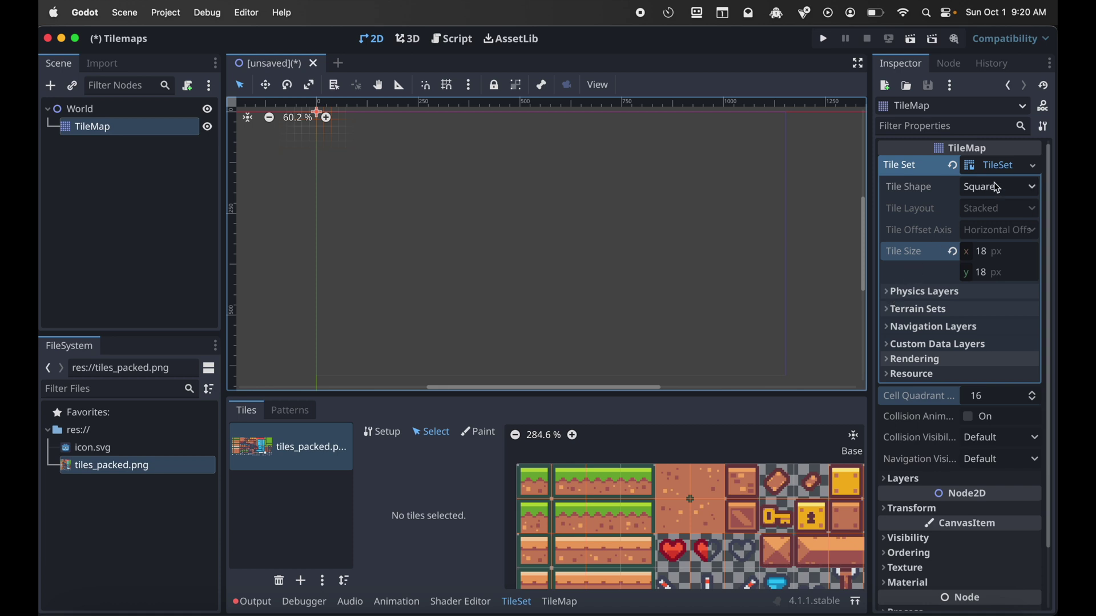
- Name the TileMap's layer Ground
left_click(1009, 167)
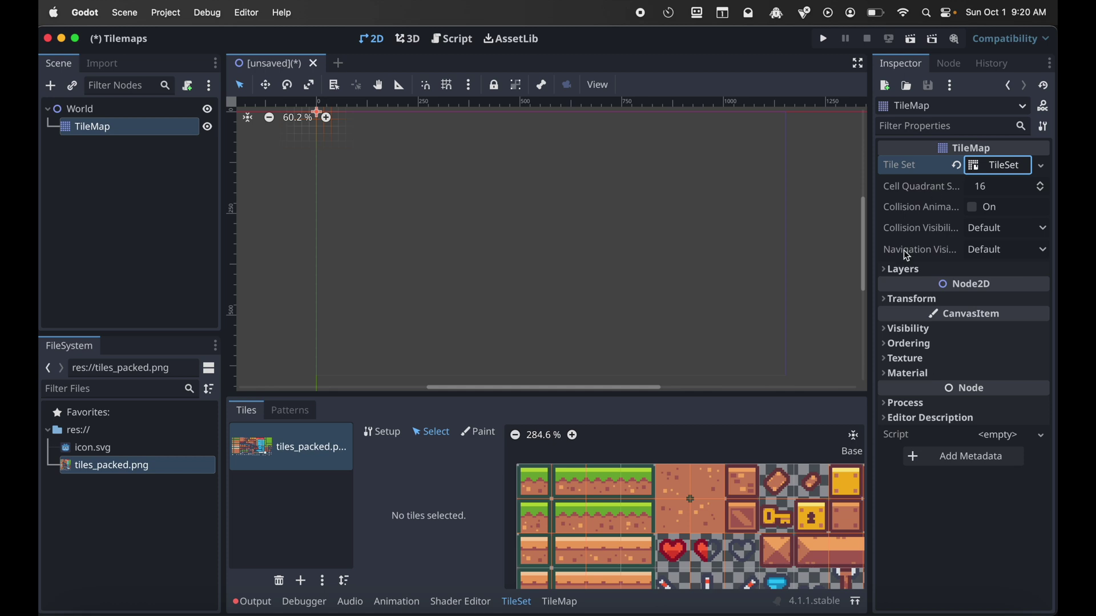
left_click(895, 273)
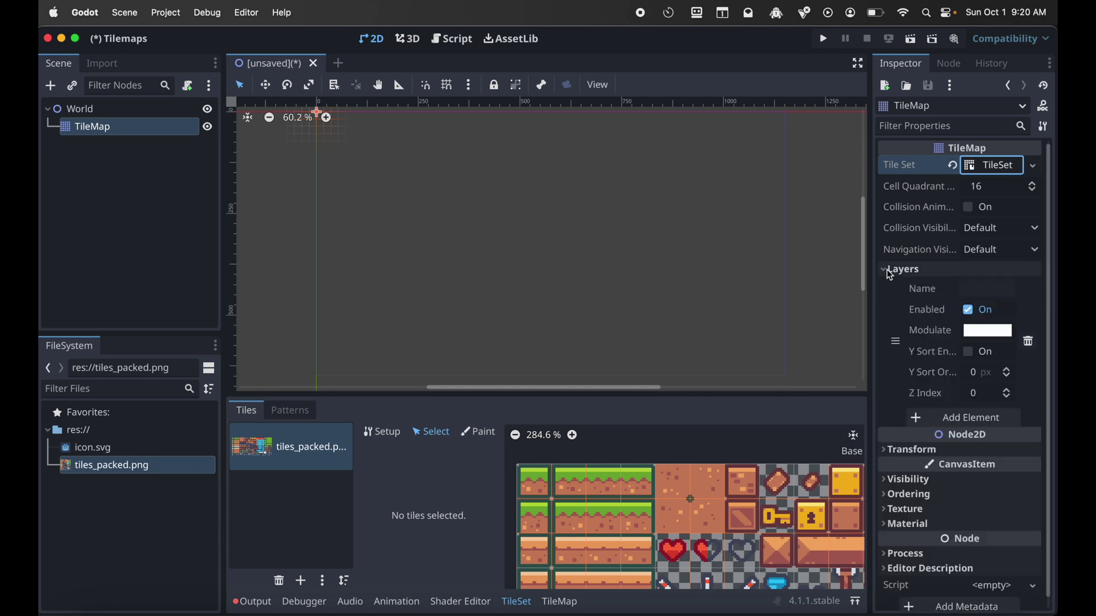
left_click(1002, 167)
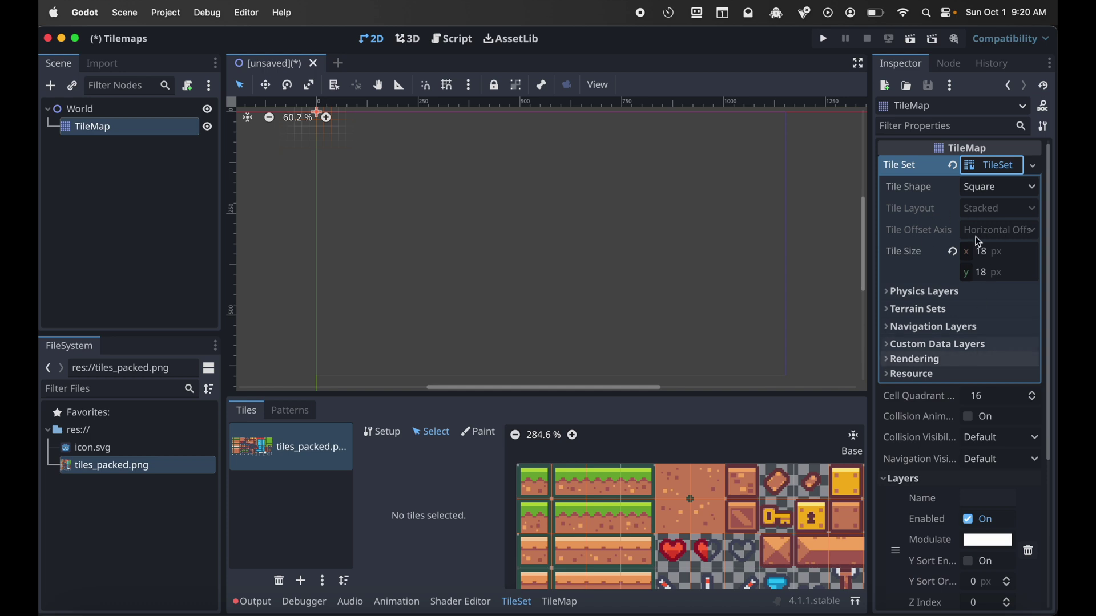
left_click(1006, 166)
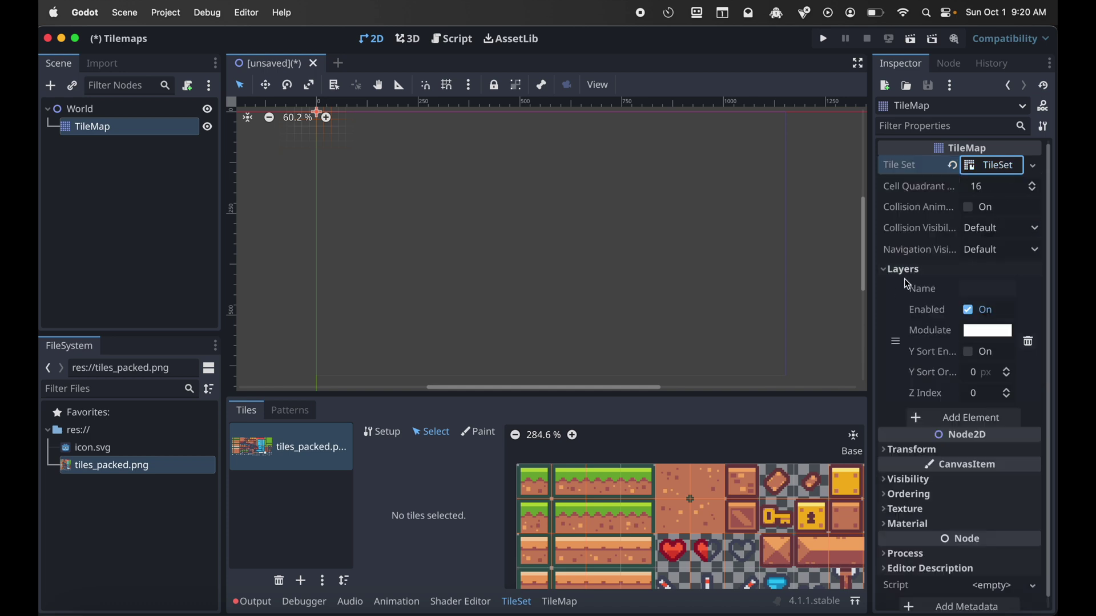
left_click(964, 290)
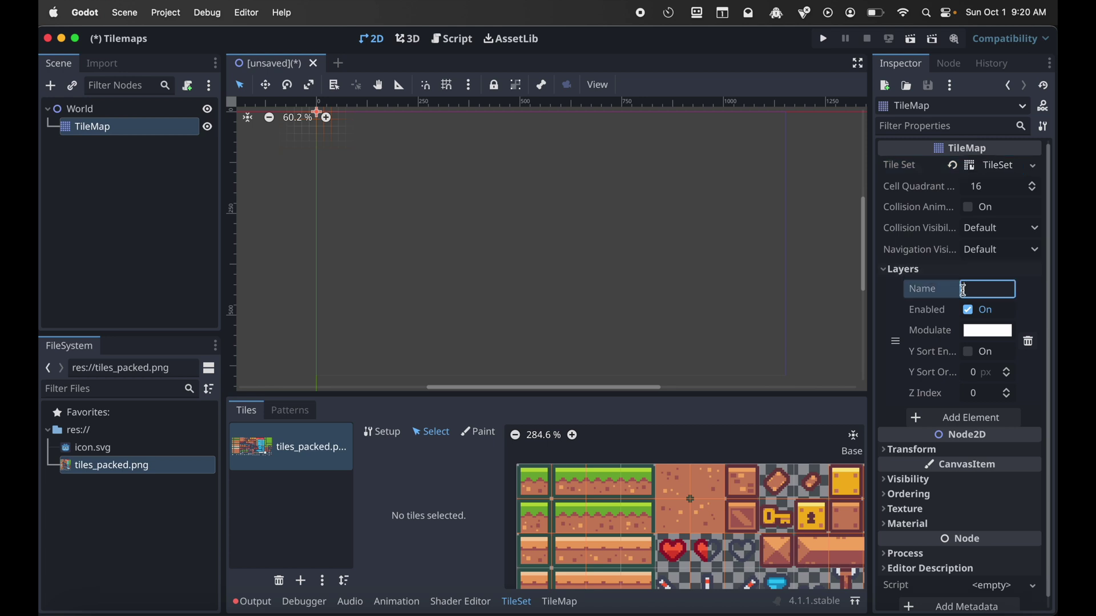
type("Ground")
key("Return")
- Add a physics layer to the TileSet's Physics Layers
left_click(999, 171)
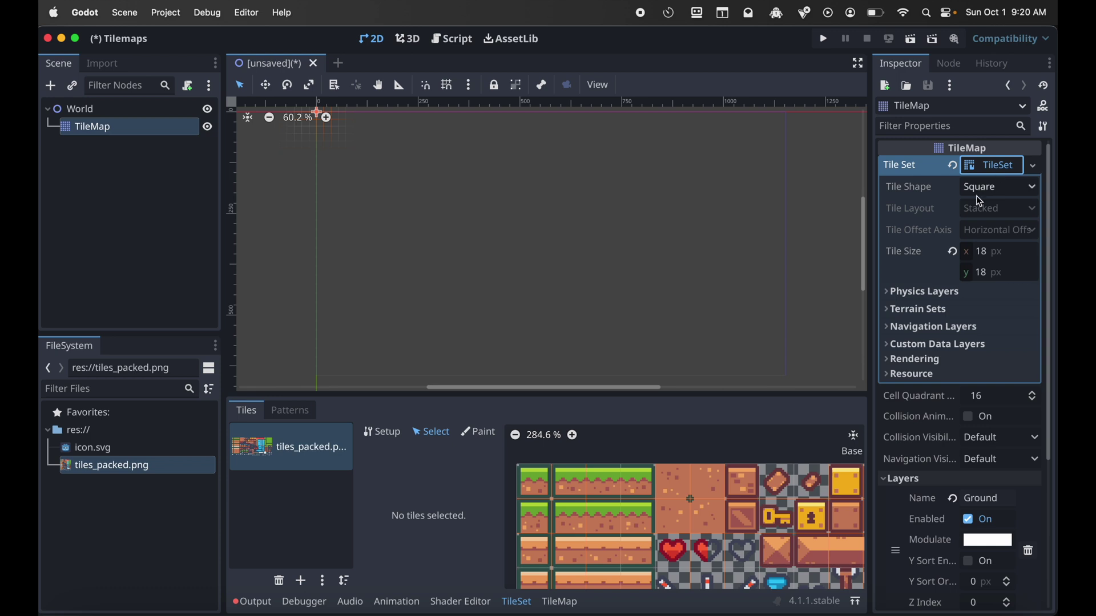
left_click(888, 292)
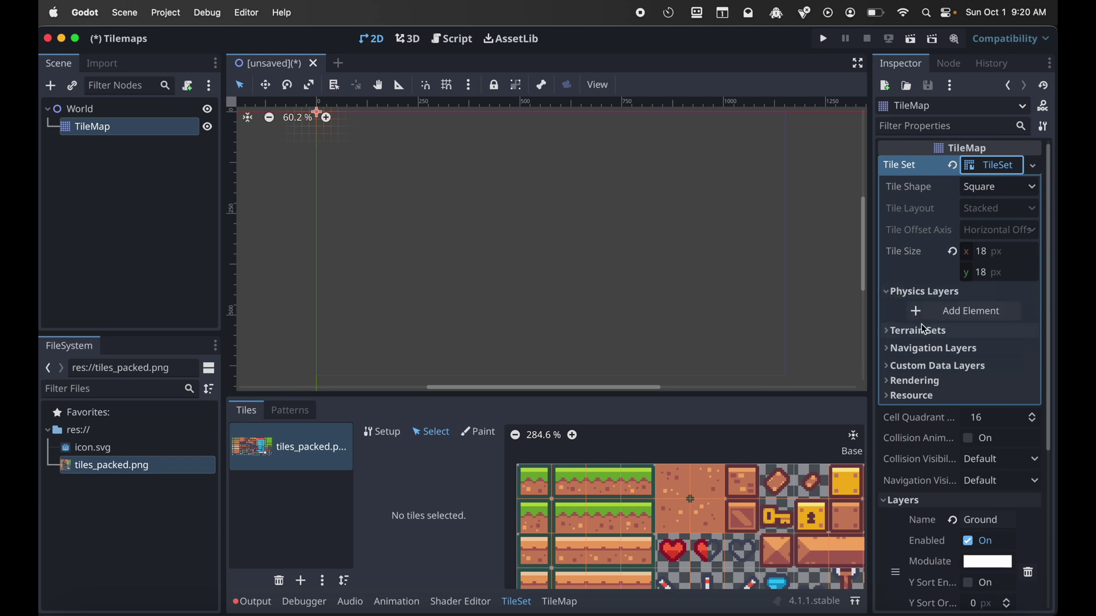
left_click(970, 313)
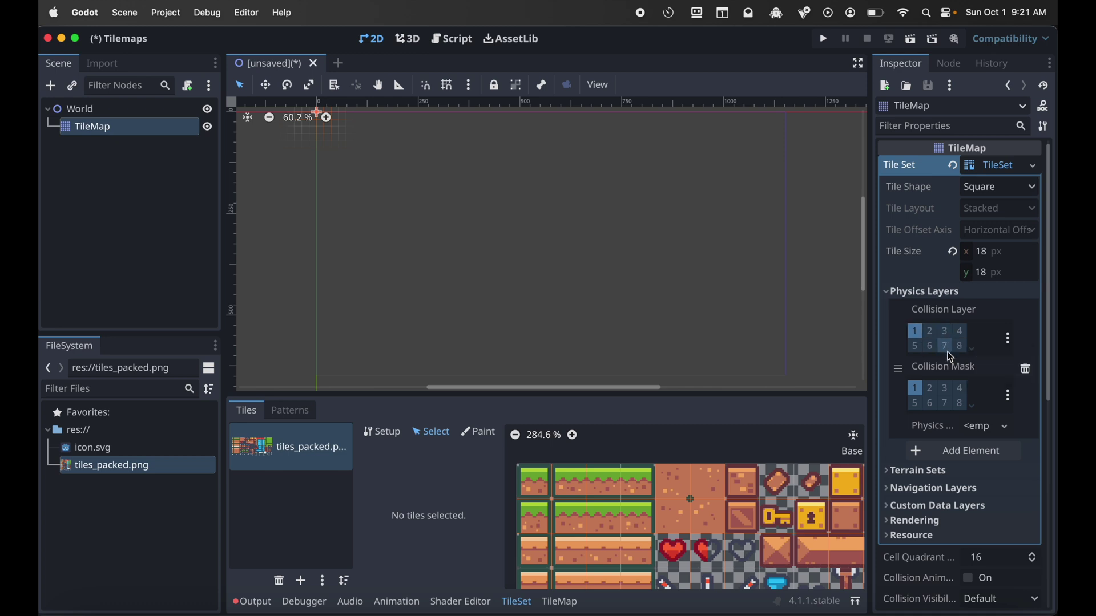
left_click(891, 292)
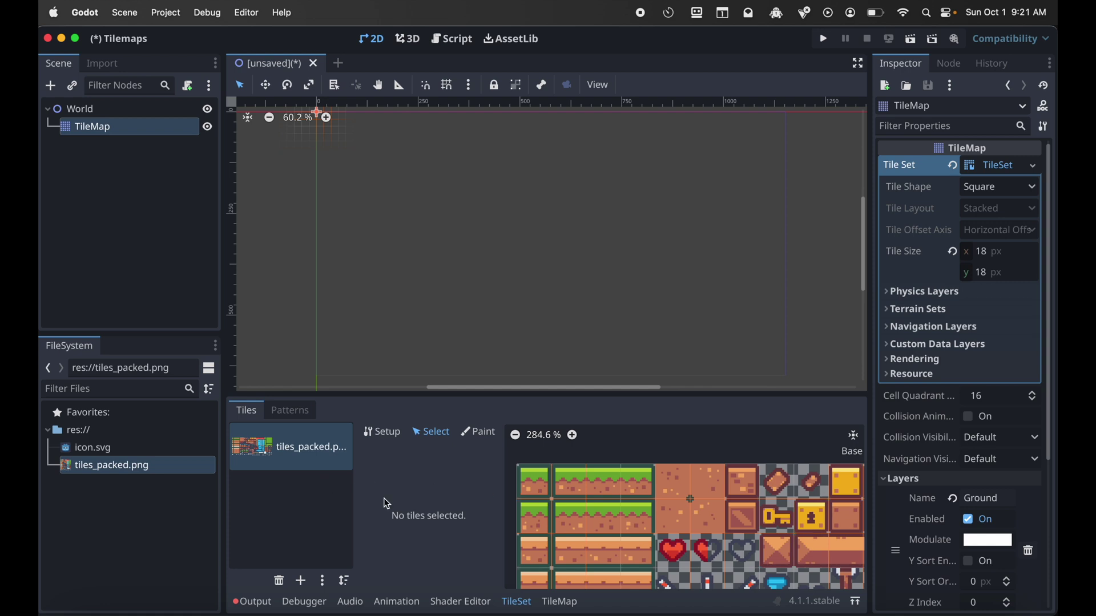
- In the TileSet Paint tab, choose Physics Layer 0 and paint collision onto three grass tiles
left_click(485, 435)
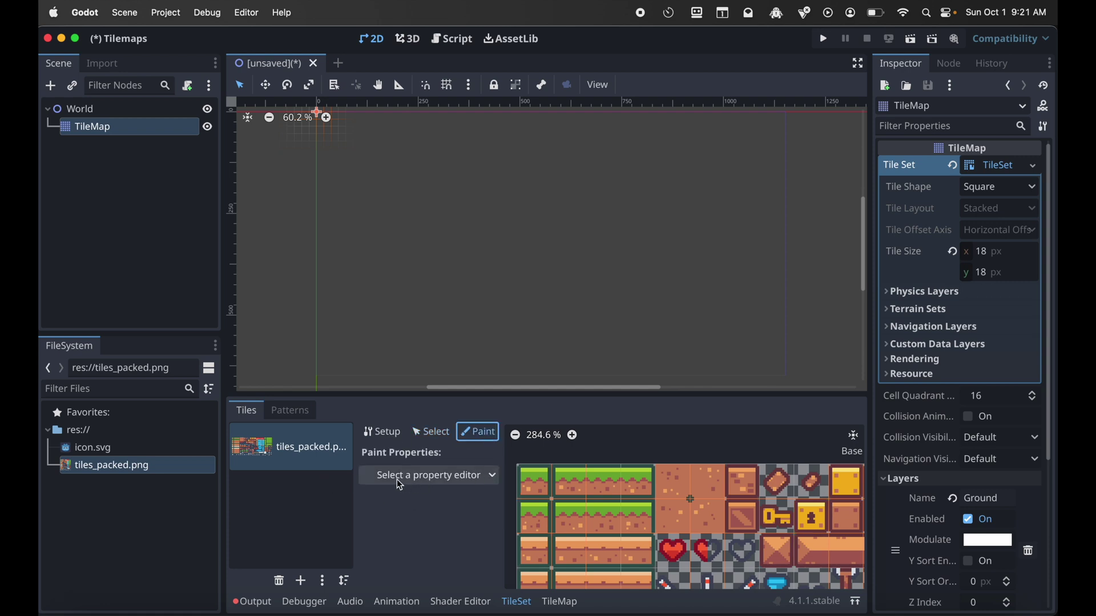
left_click(451, 476)
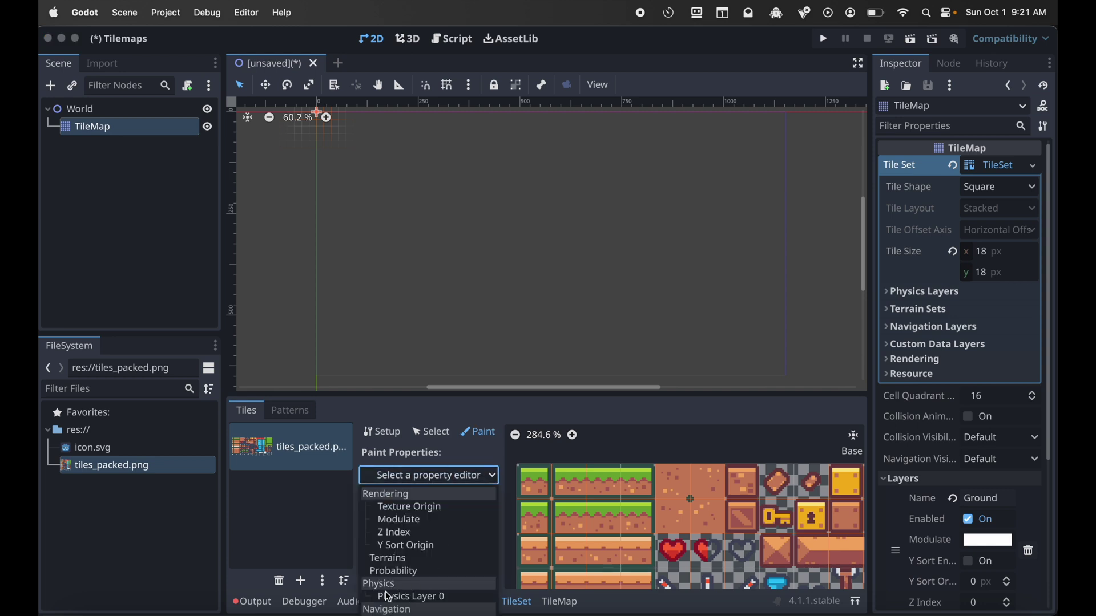
left_click(442, 596)
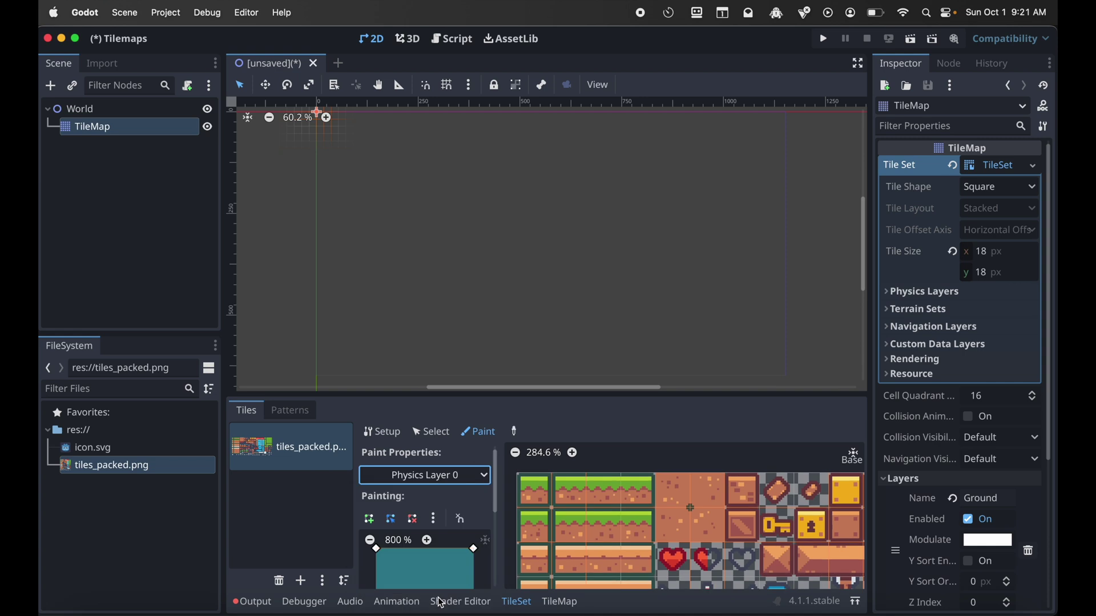
scroll(461, 540, "down", 4)
scroll(460, 541, "up", 1)
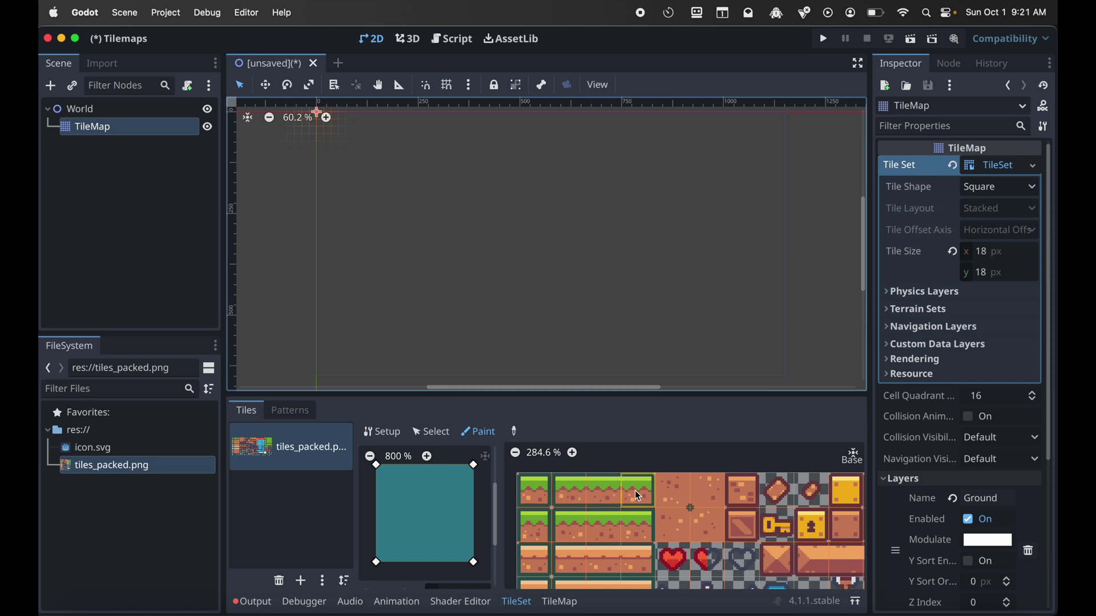
left_click(574, 490)
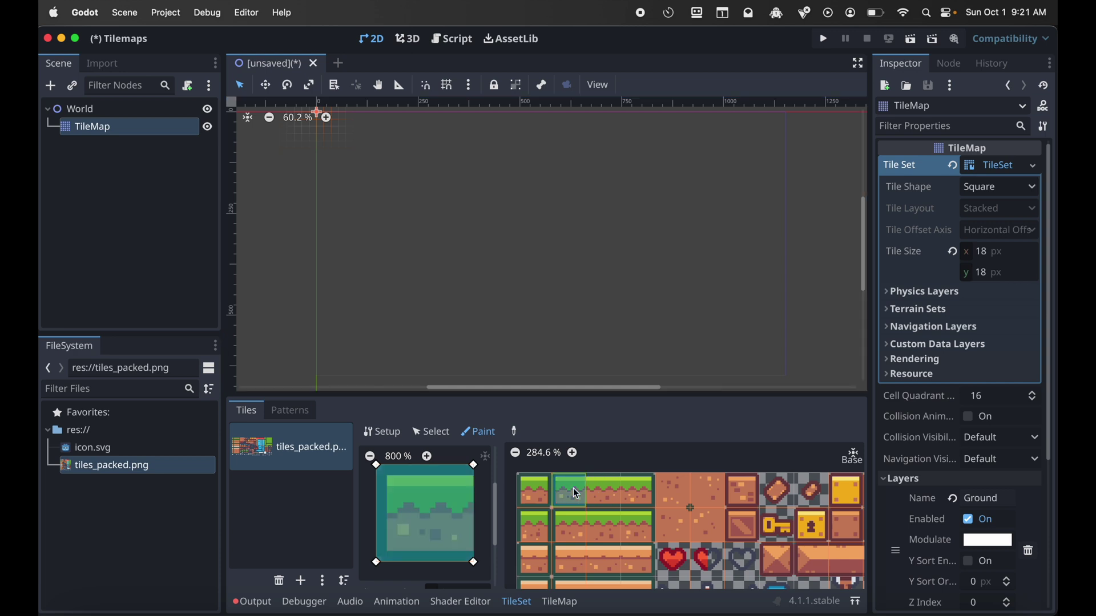
mouse_move(577, 494)
left_mouse_down()
mouse_move(608, 491)
mouse_move(621, 530)
mouse_move(639, 492)
left_mouse_up()
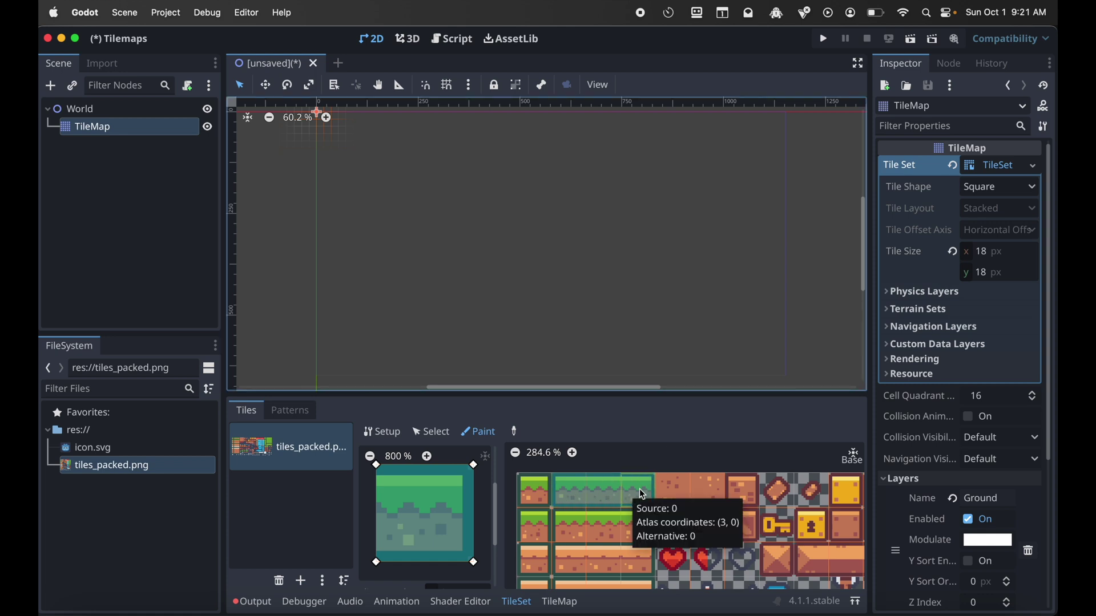
scroll(729, 546, "down", 3)
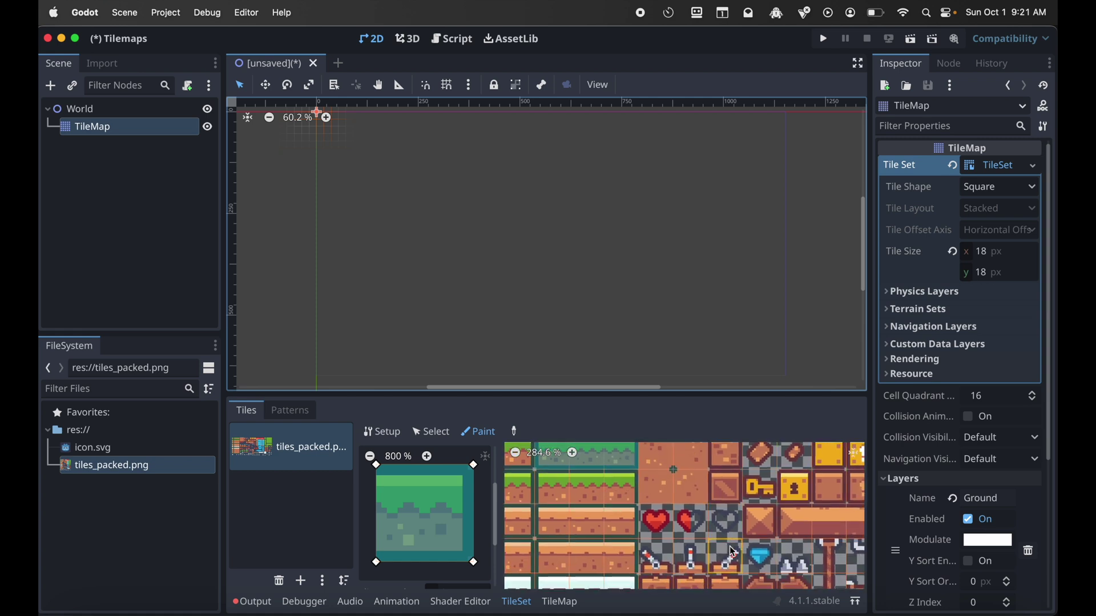
scroll(729, 547, "down", 3)
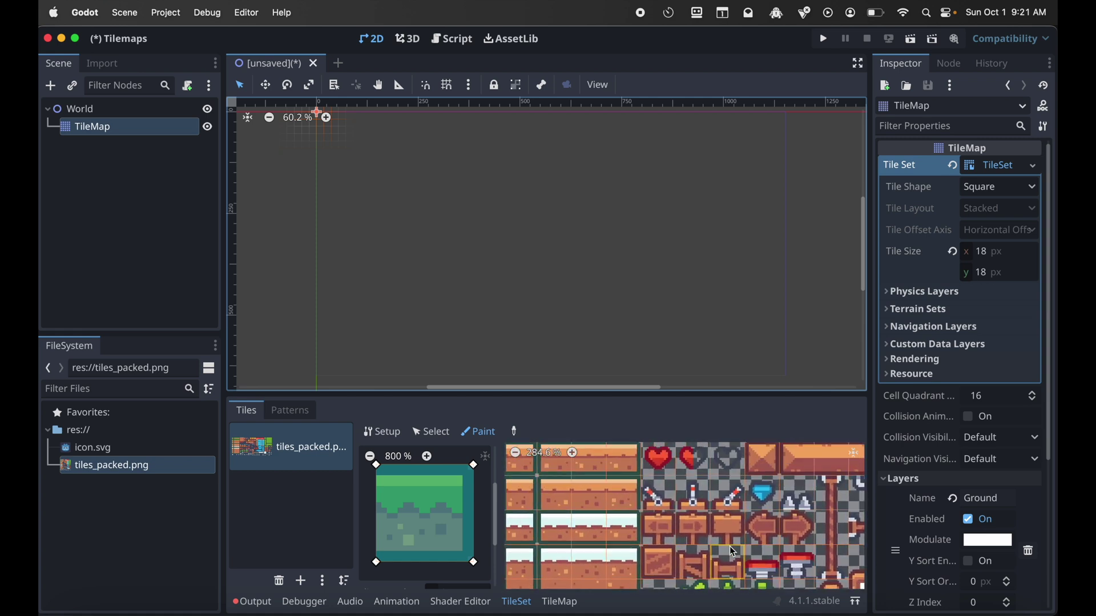
scroll(729, 546, "up", 5)
scroll(729, 546, "left", 5)
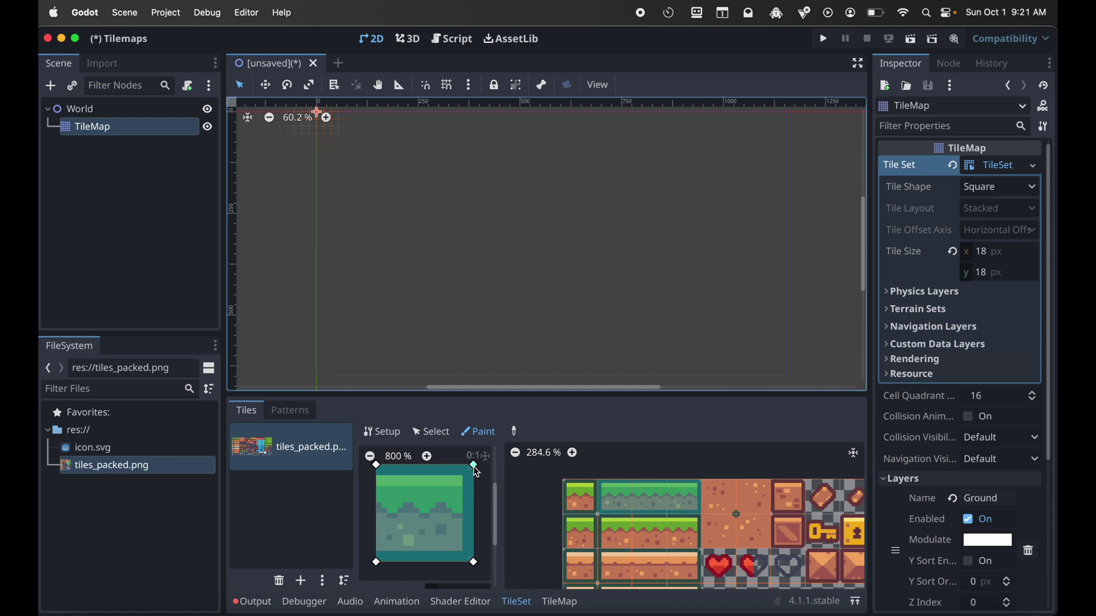
- Try reshaping the grass tile's collision polygon, then undo back to the full-square shape
mouse_move(474, 467)
left_mouse_down()
mouse_move(465, 479)
mouse_move(477, 473)
mouse_move(465, 469)
left_mouse_up()
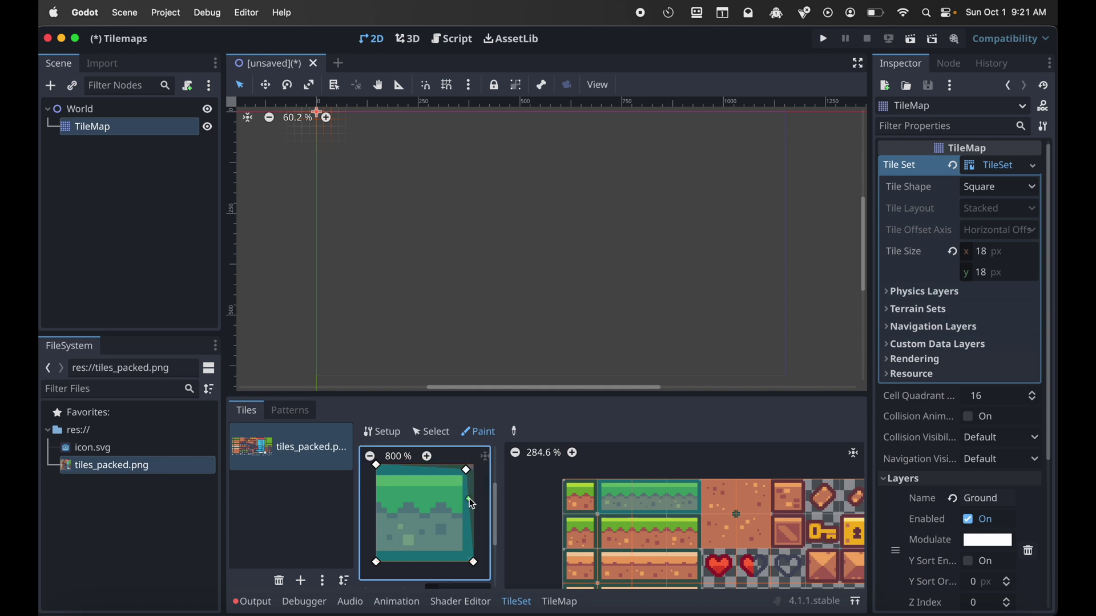
left_click_drag(470, 500, 452, 503)
left_click(465, 539)
left_click_drag(465, 539, 431, 539)
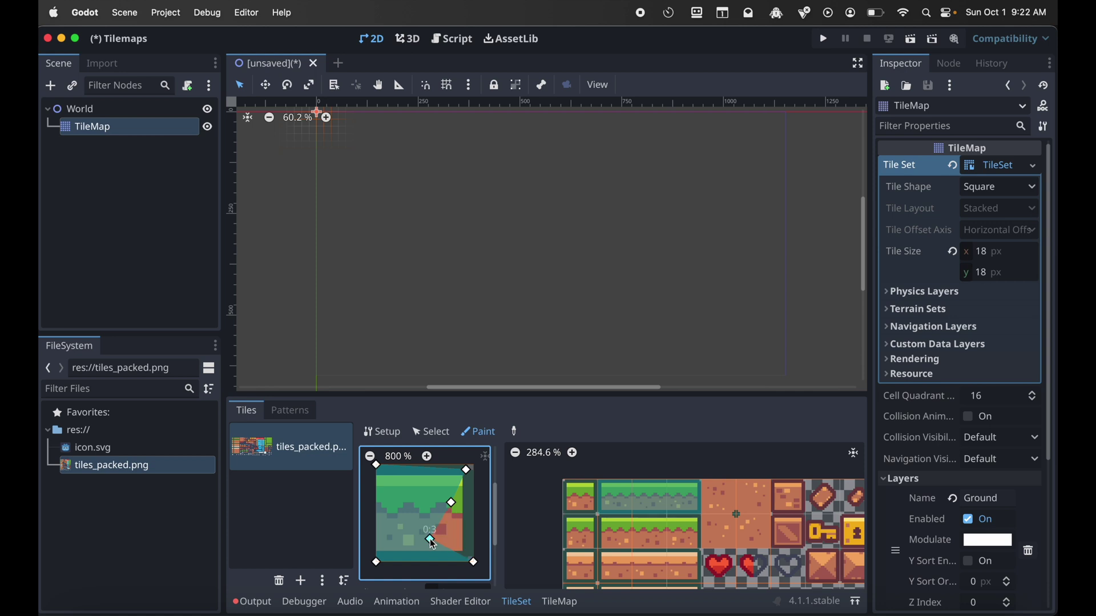
left_click_drag(466, 469, 473, 465)
left_click_drag(453, 505, 474, 495)
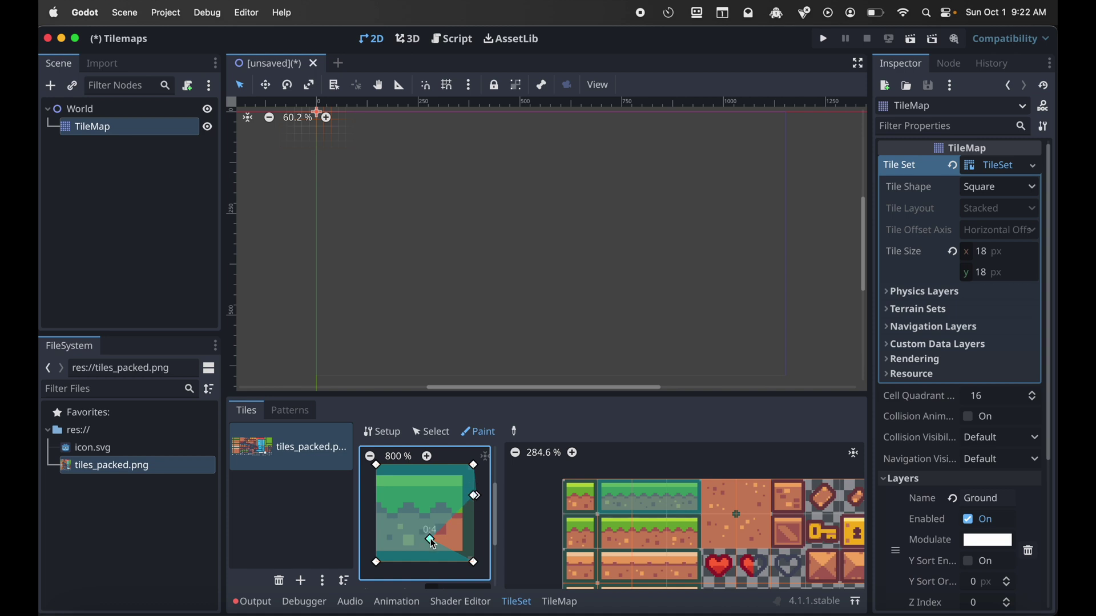
left_click_drag(431, 540, 474, 539)
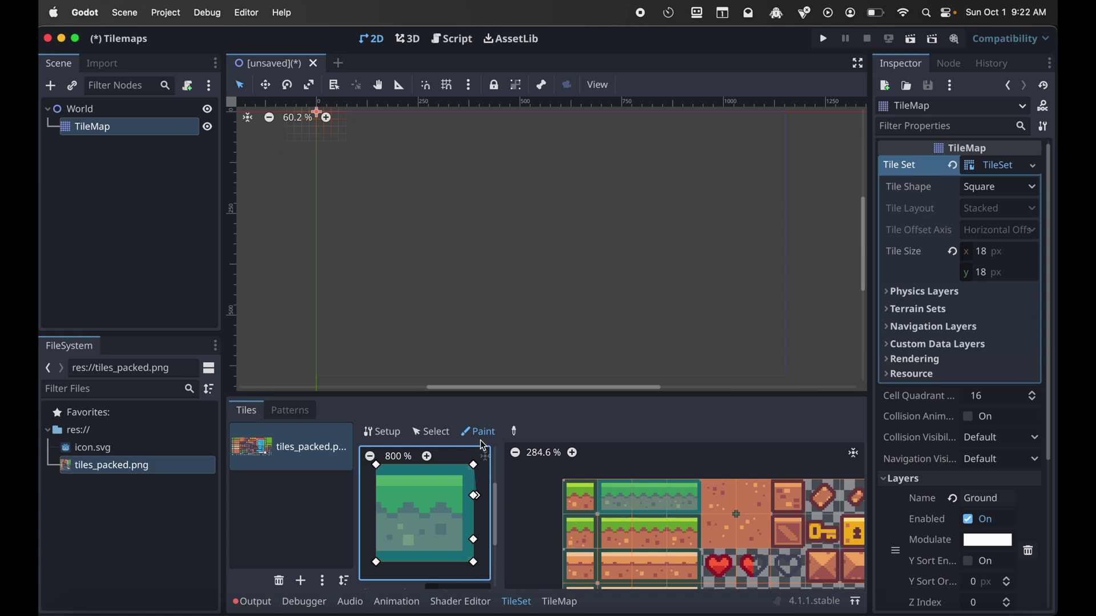
key("super+z")
key("super+z")
key("super+z")
key("super+z")
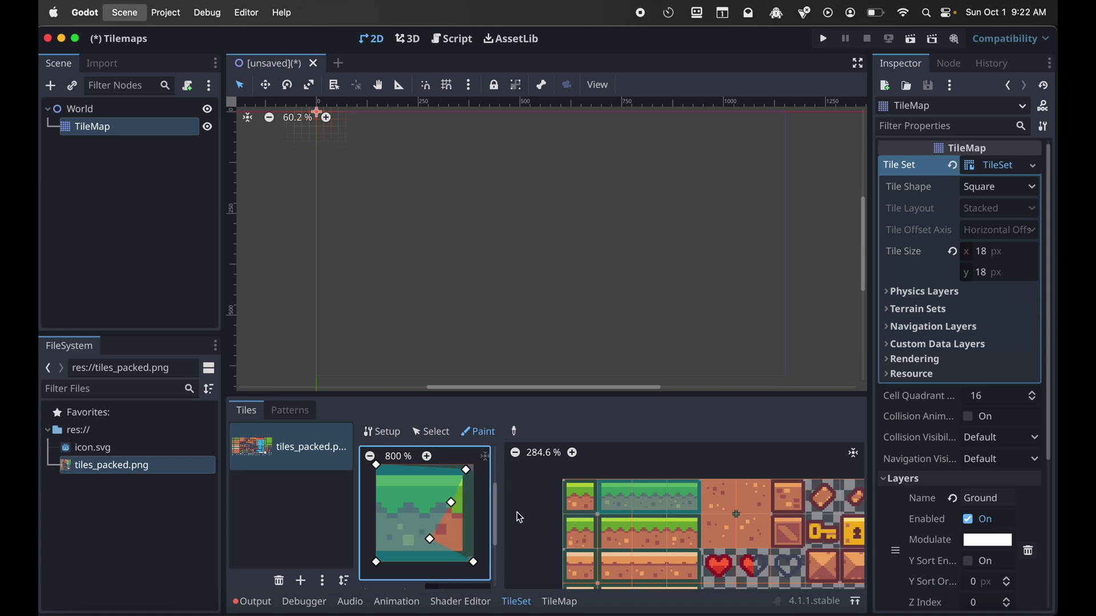
key("super+z")
key("super+z")
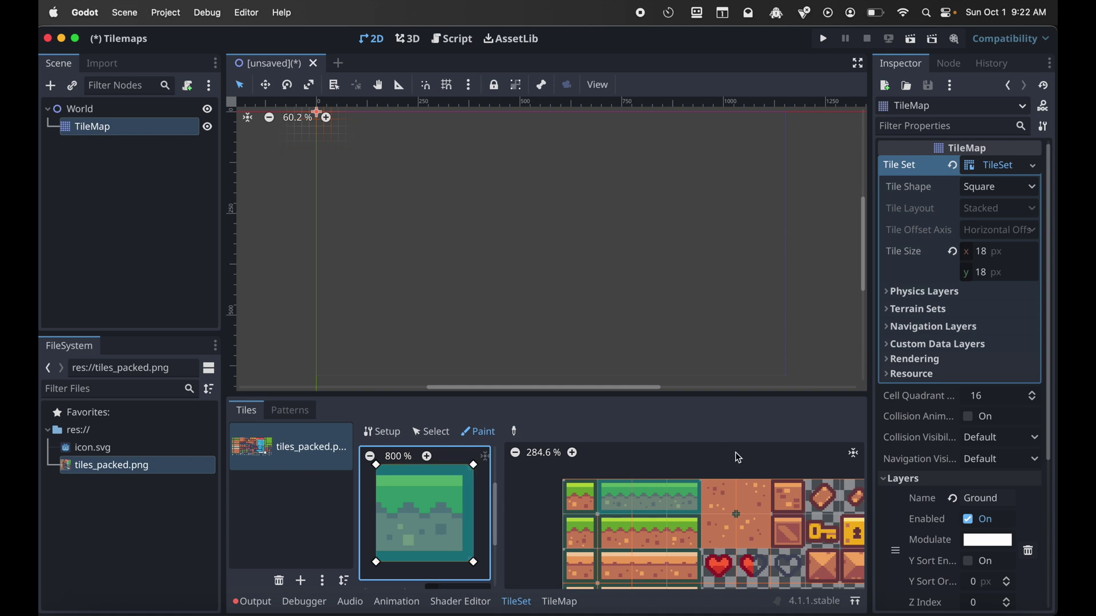
scroll(565, 252, "up", 1)
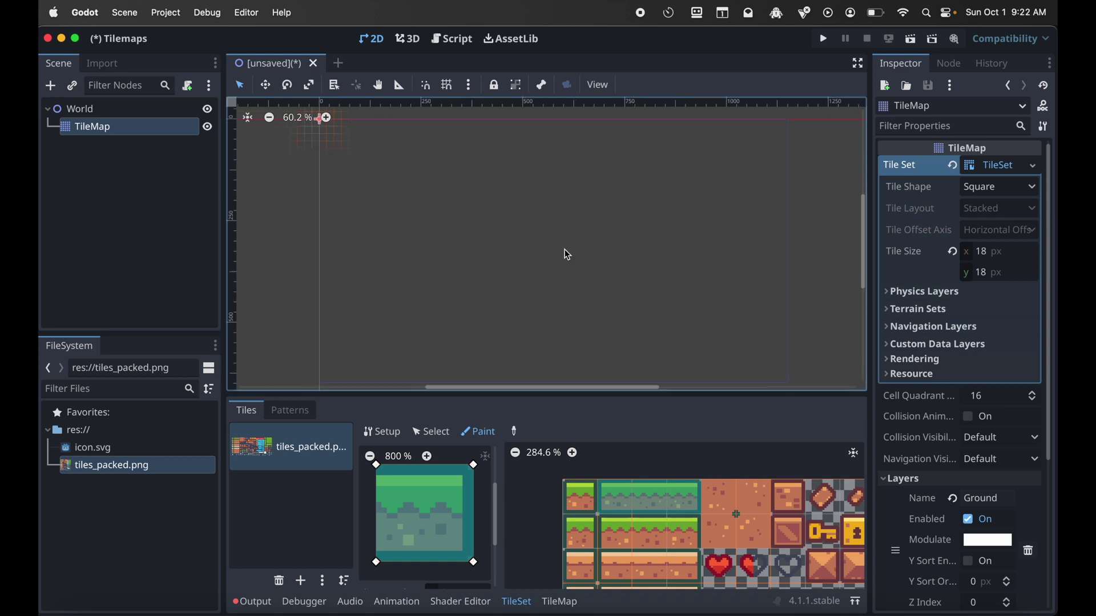
scroll(567, 254, "down", 2)
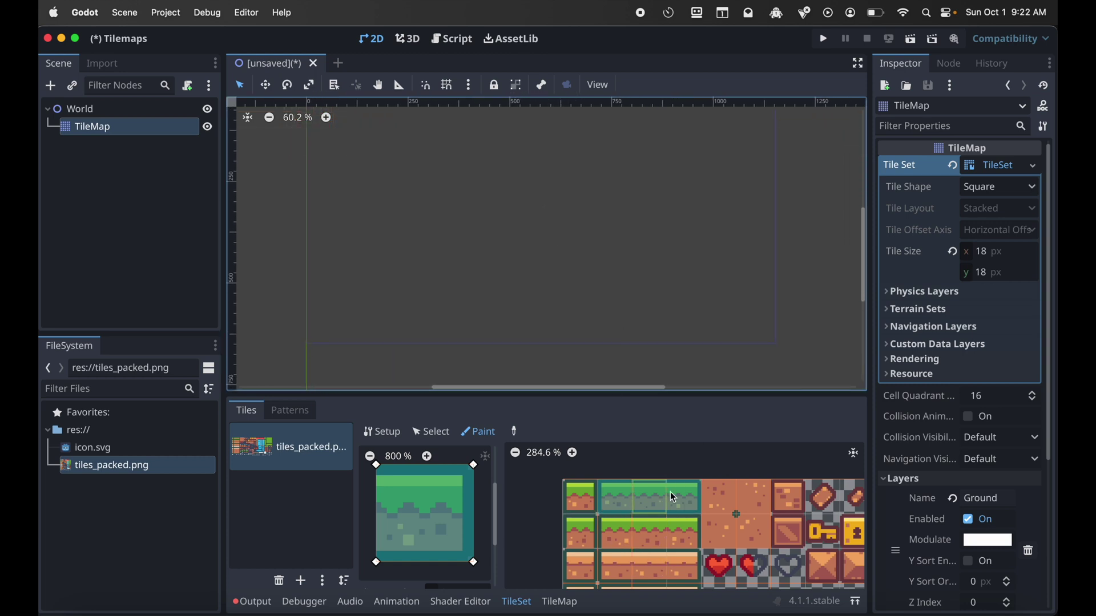
- Pick a grass-top tile and paint two grass tiles side by side in the level
left_click(570, 607)
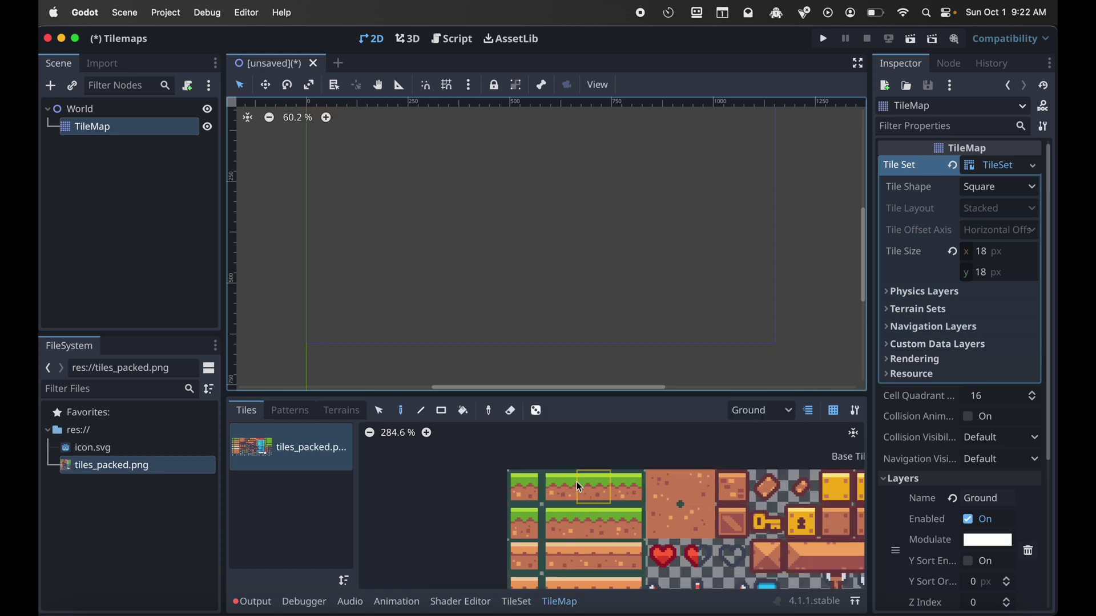
left_click(559, 488)
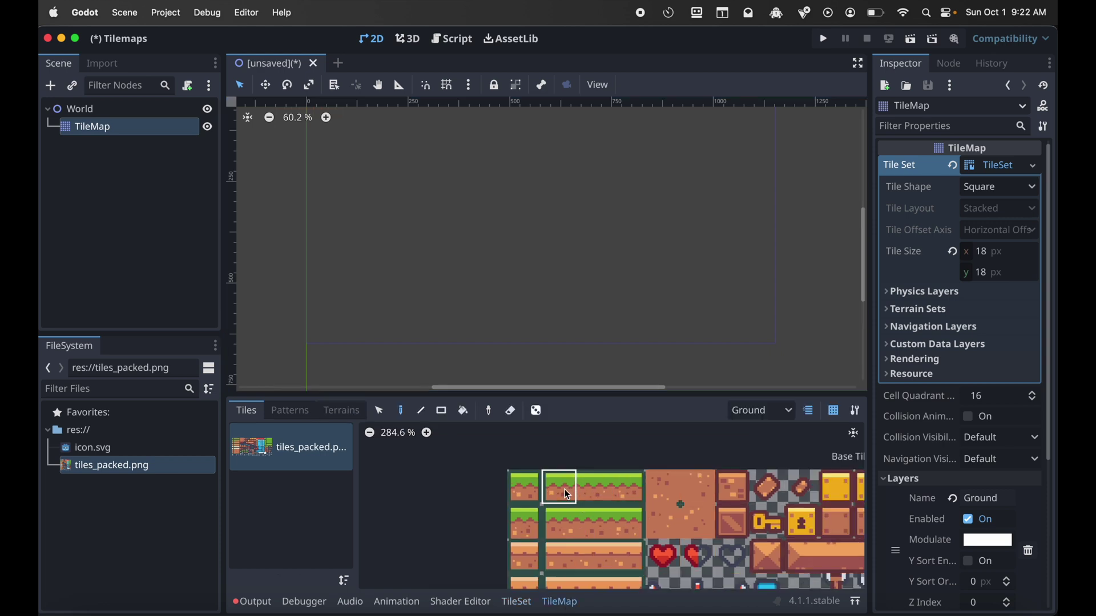
left_click(632, 494)
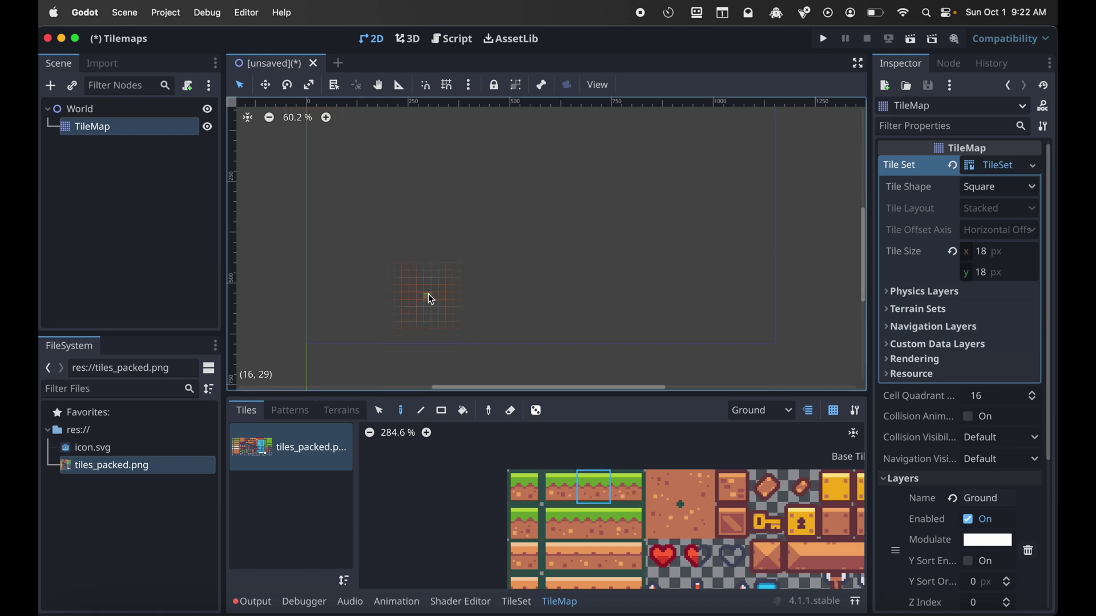
scroll(427, 296, "up", 7)
left_click(348, 296)
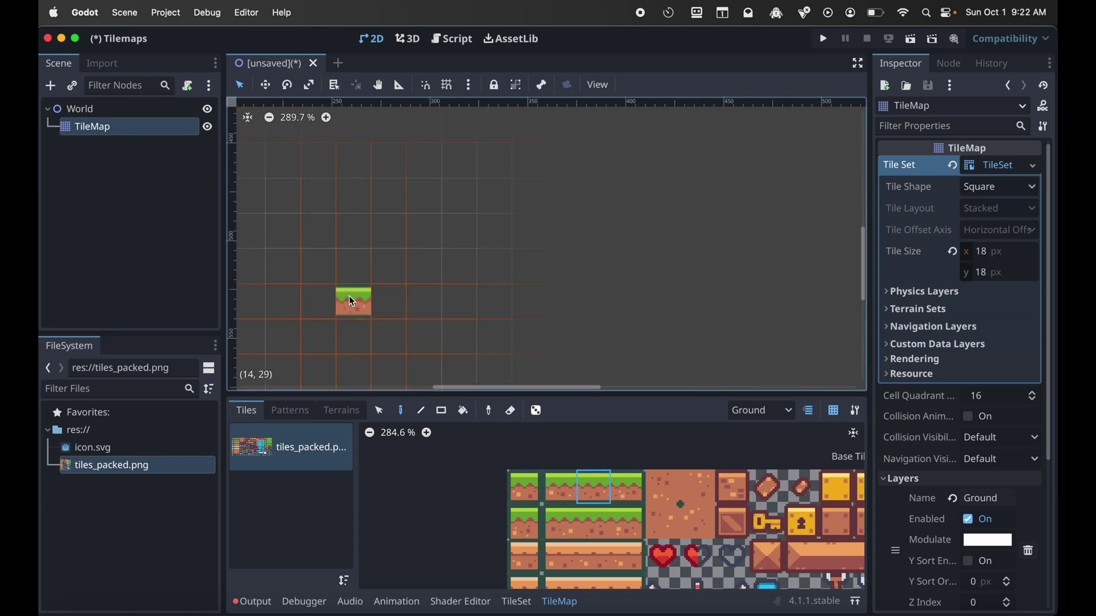
left_click(413, 302)
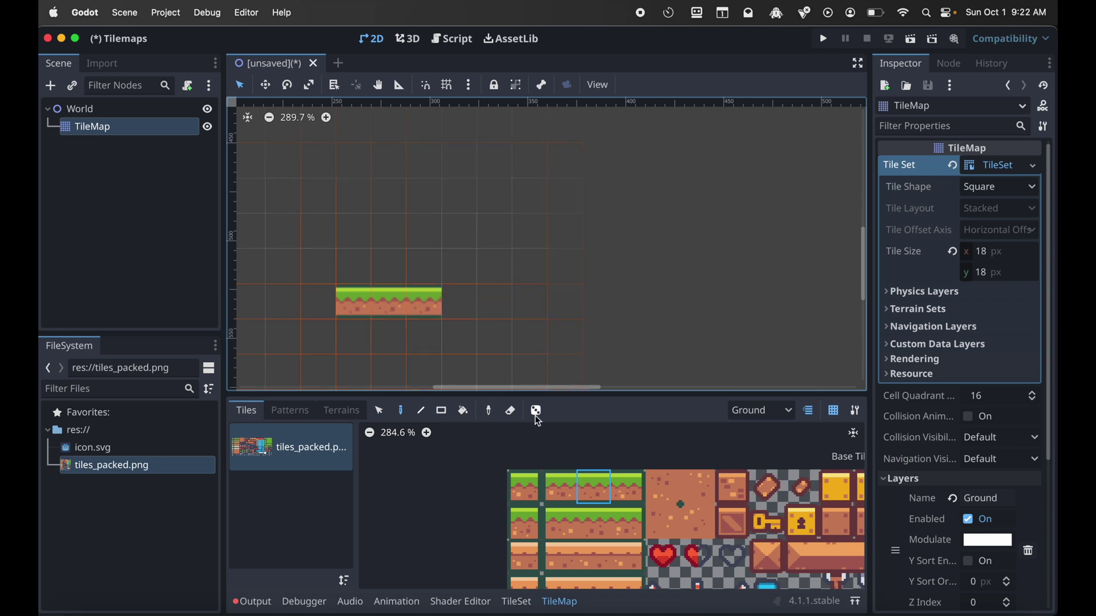
- Paint the left-end and right-end grass tiles at each side of the platform
left_click(564, 485)
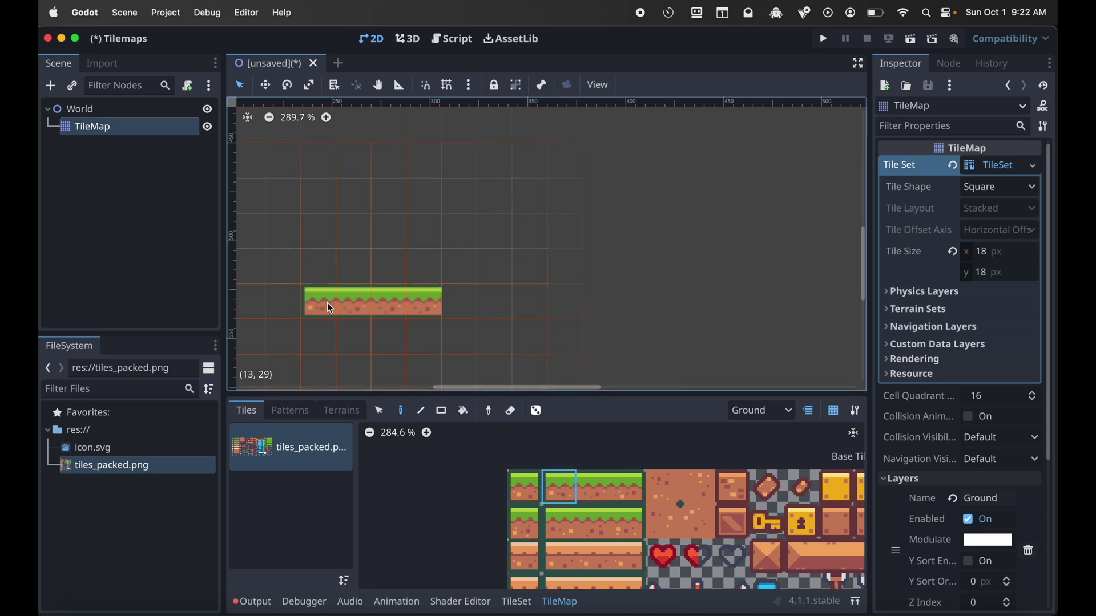
left_click(327, 303)
left_click(628, 487)
left_click(470, 307)
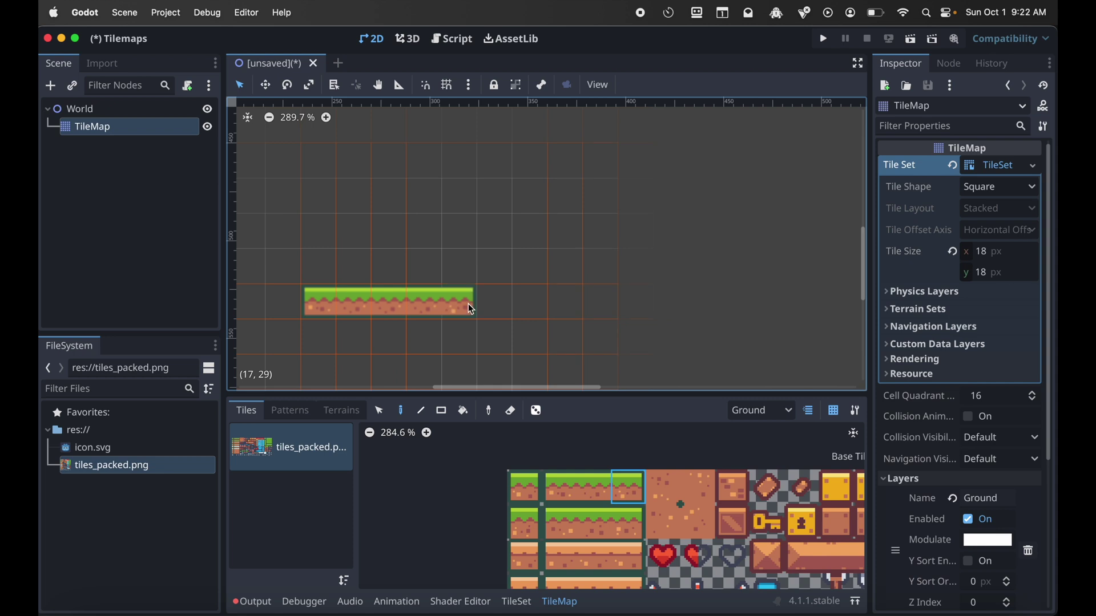
scroll(425, 265, "left", 5)
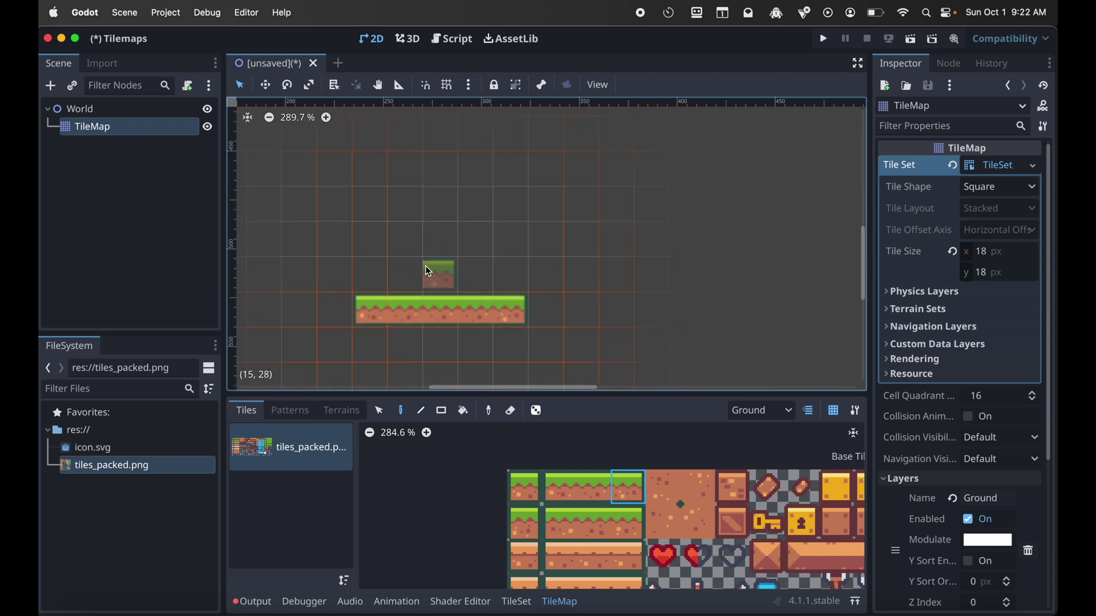
left_click(80, 108)
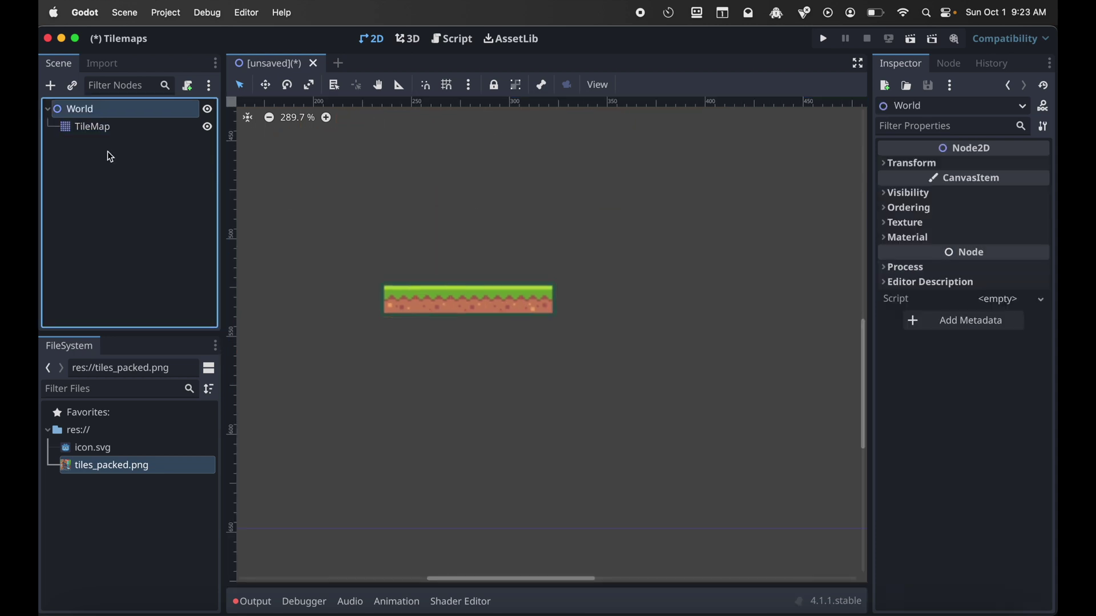
- Save the tile scene as world.tscn
key("super+s")
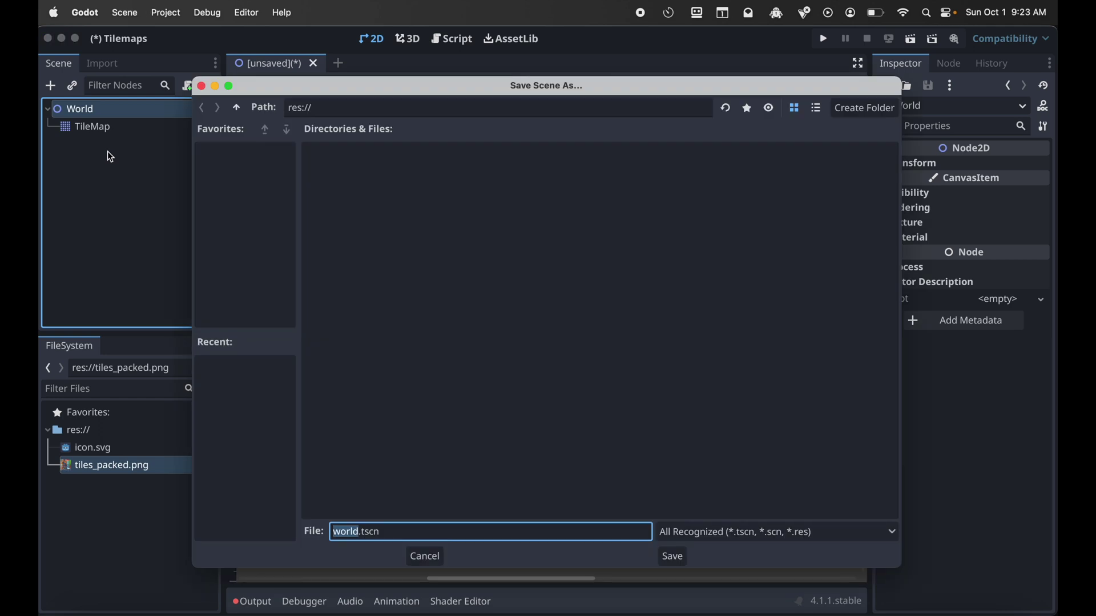
key("Return")
scroll(397, 228, "up", 3)
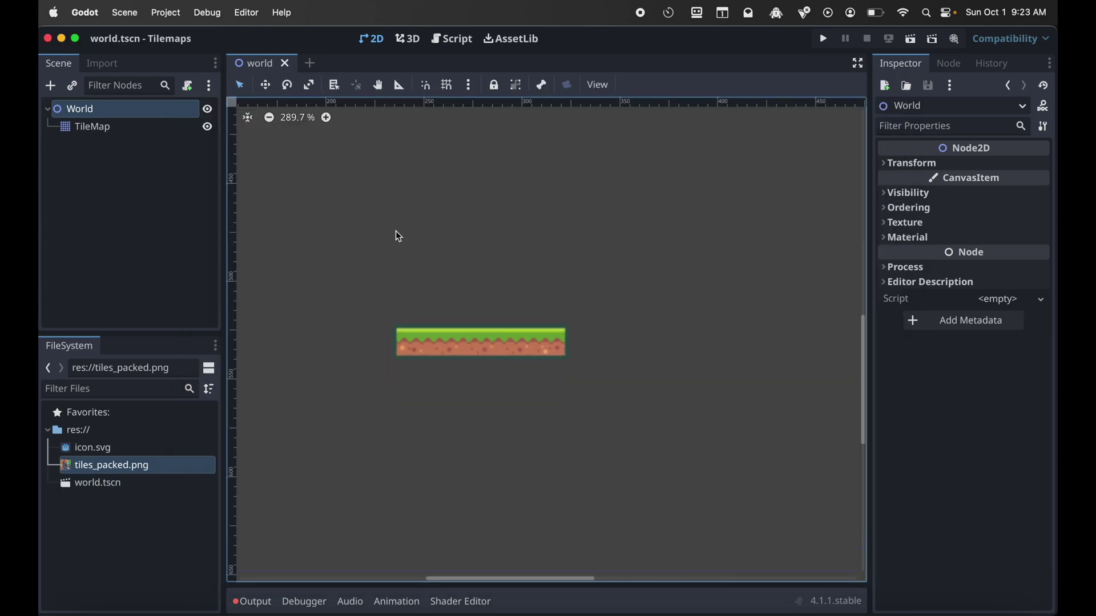
- Start a new scene with a CharacterBody2D as its root node
left_click(311, 62)
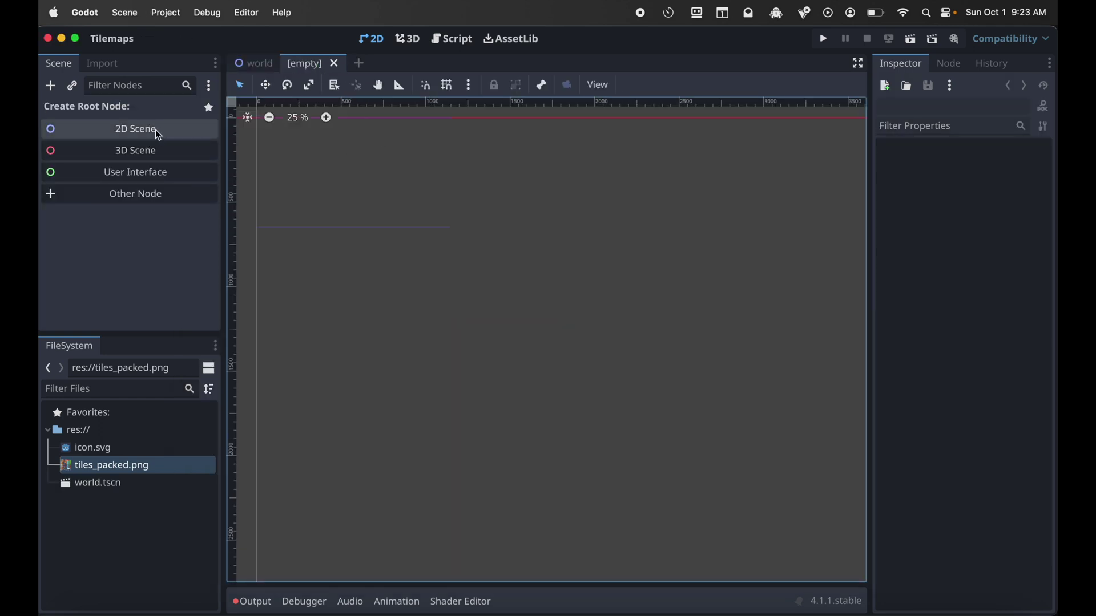
left_click(139, 192)
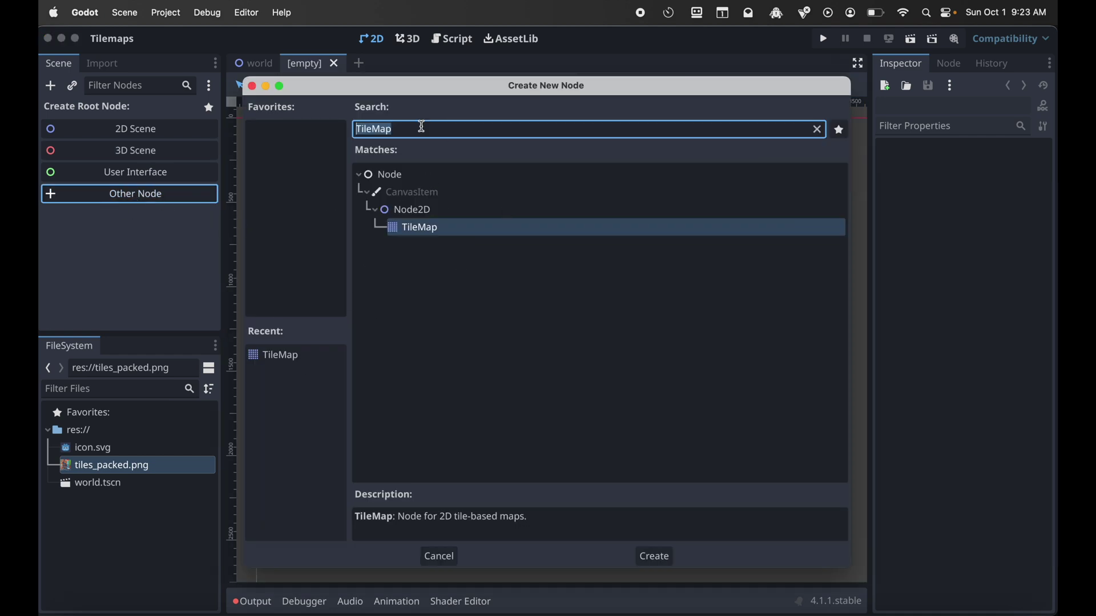
type("char")
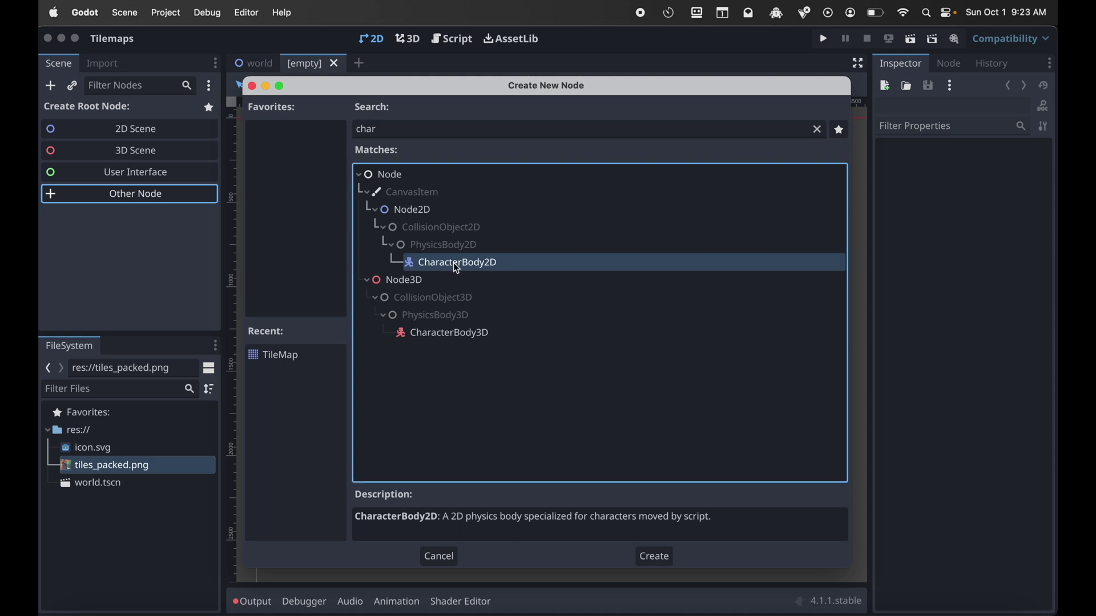
double_click(455, 261)
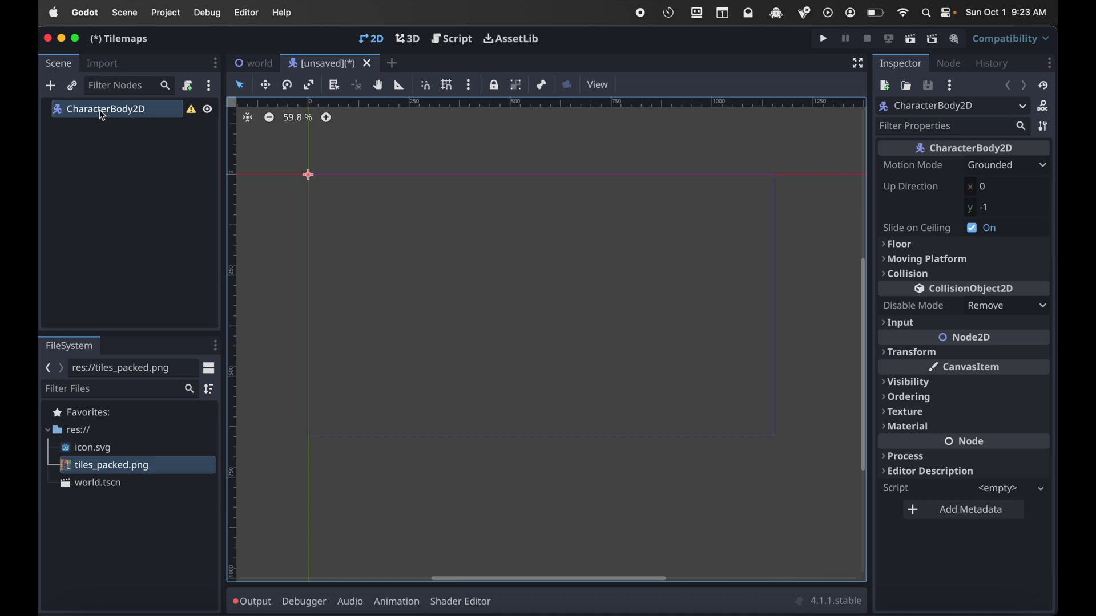
key("super+a")
- Add Sprite2D and CollisionShape2D children to the CharacterBody2D
type("s")
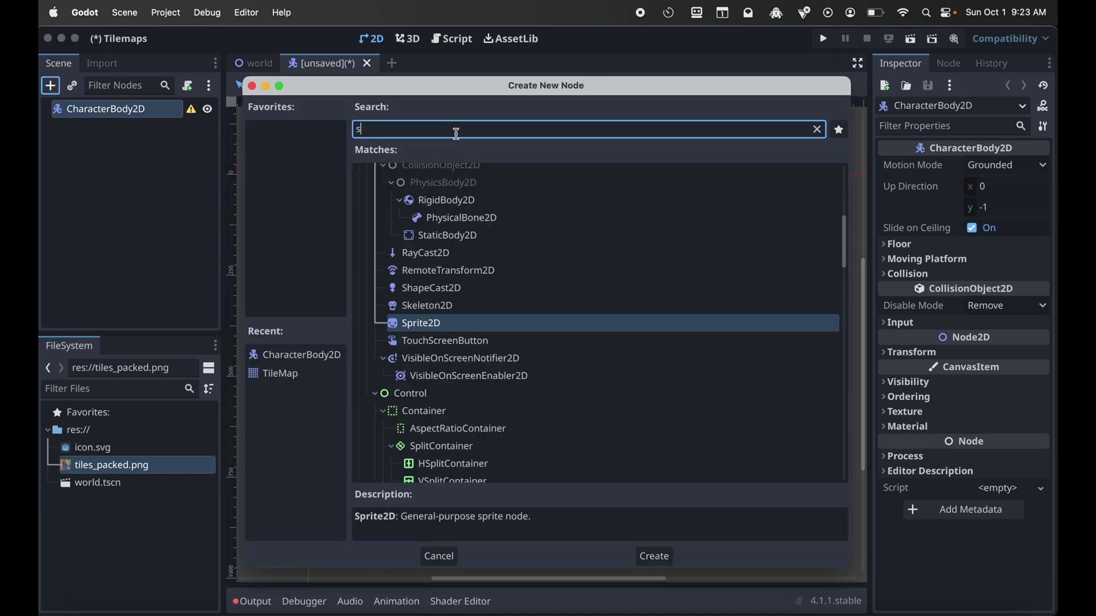
type("prite")
double_click(413, 281)
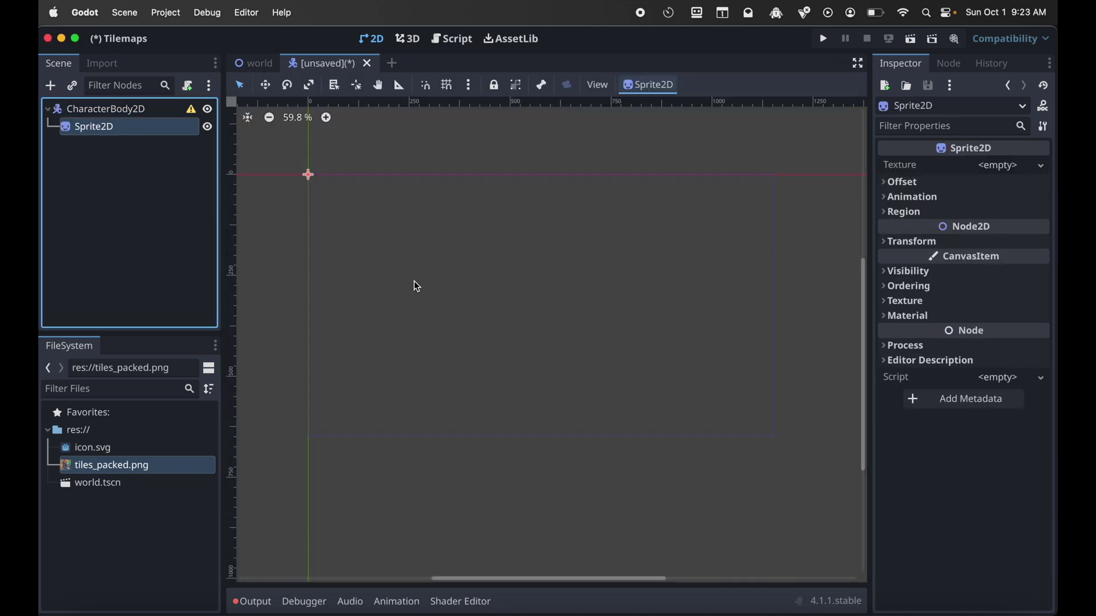
left_click(128, 108)
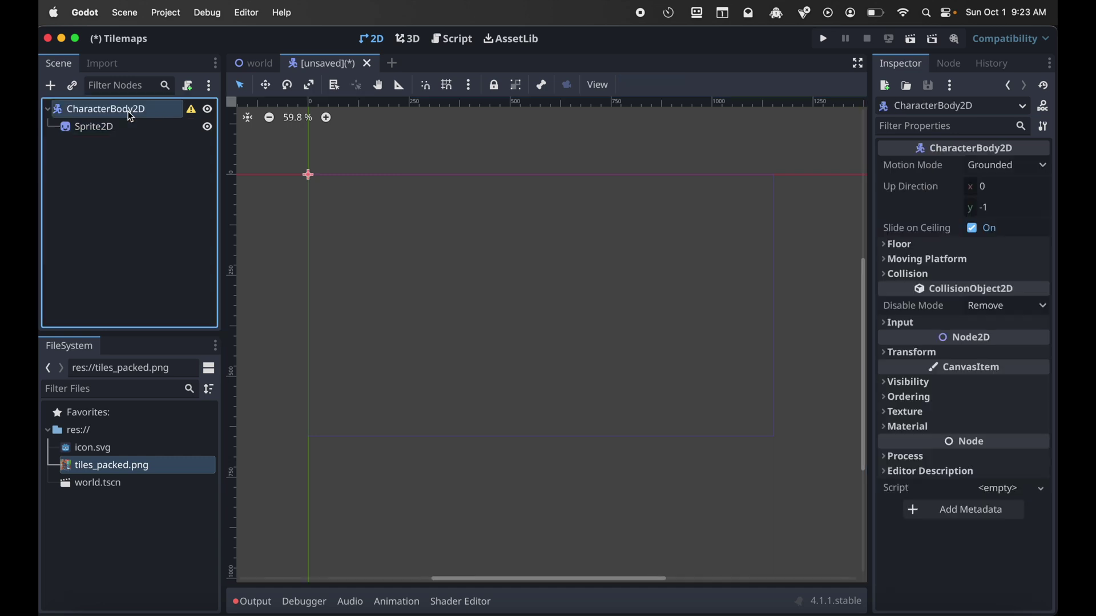
left_click(52, 87)
type("colli")
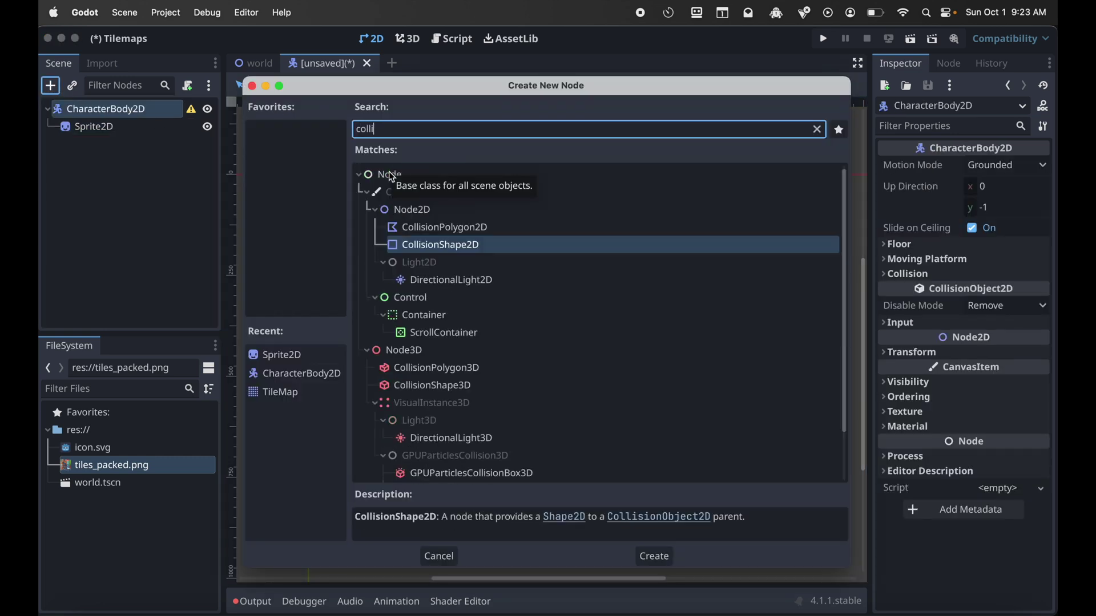
double_click(457, 249)
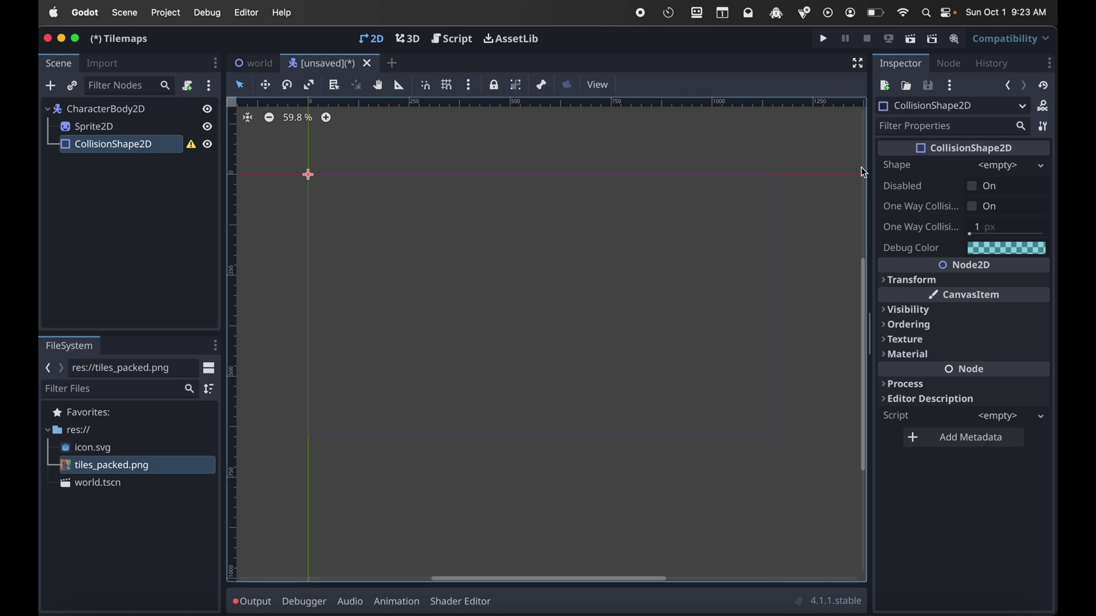
- Give the collision a RectangleShape2D, texture the sprite with icon.svg, and size the rectangle over it
left_click(1010, 167)
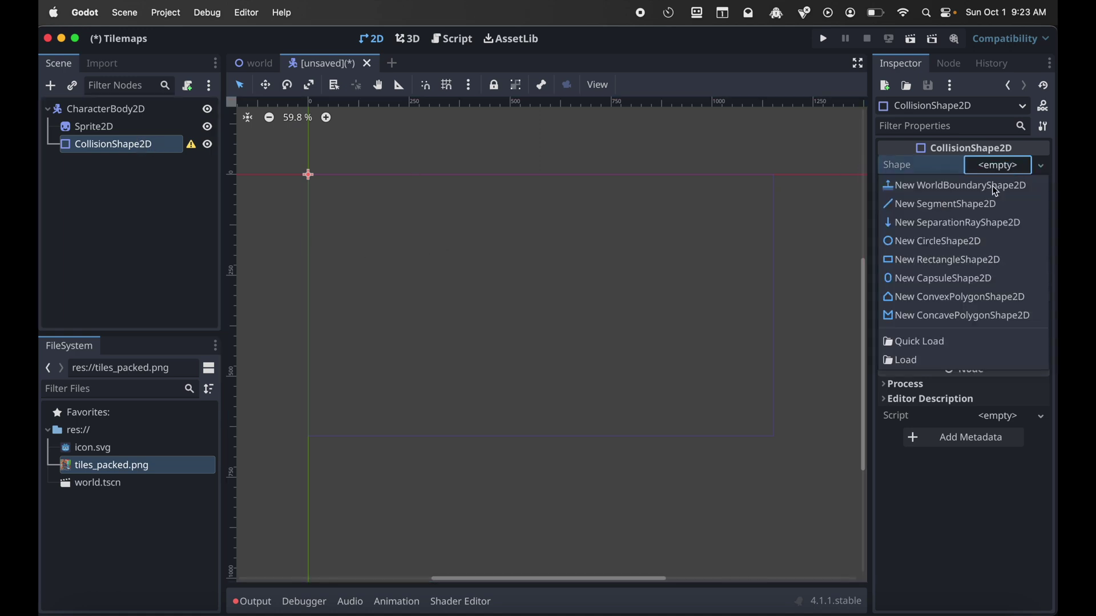
left_click(920, 268)
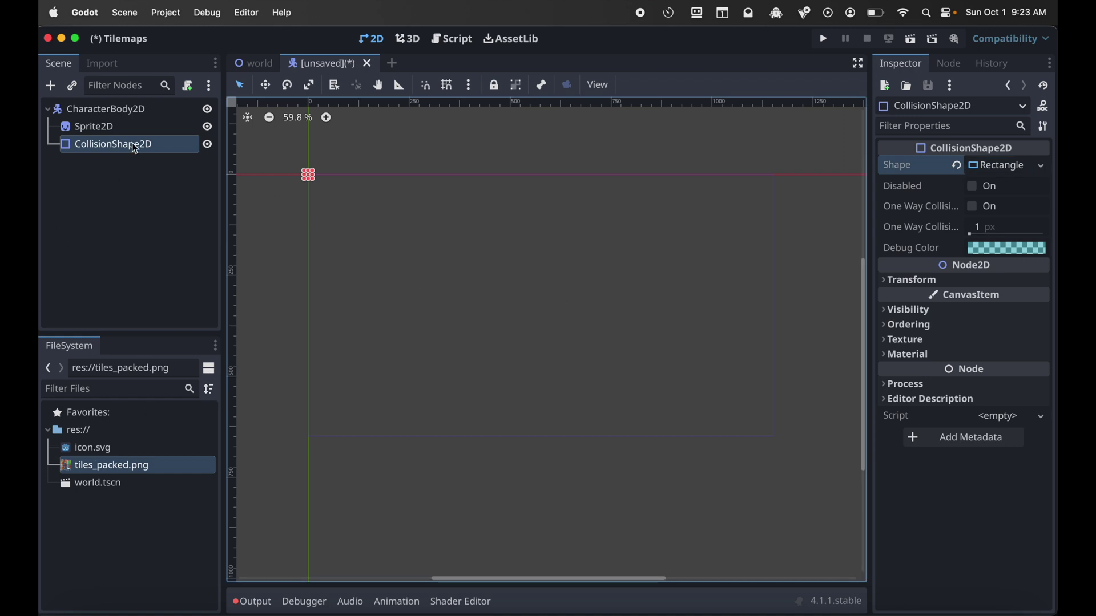
left_click(125, 126)
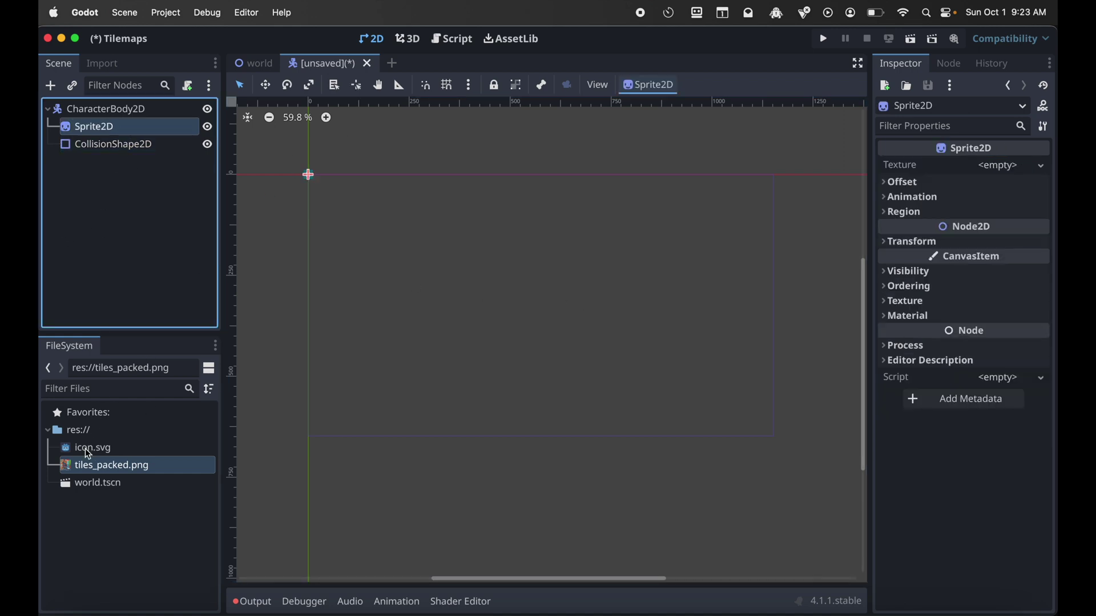
left_click_drag(85, 448, 970, 166)
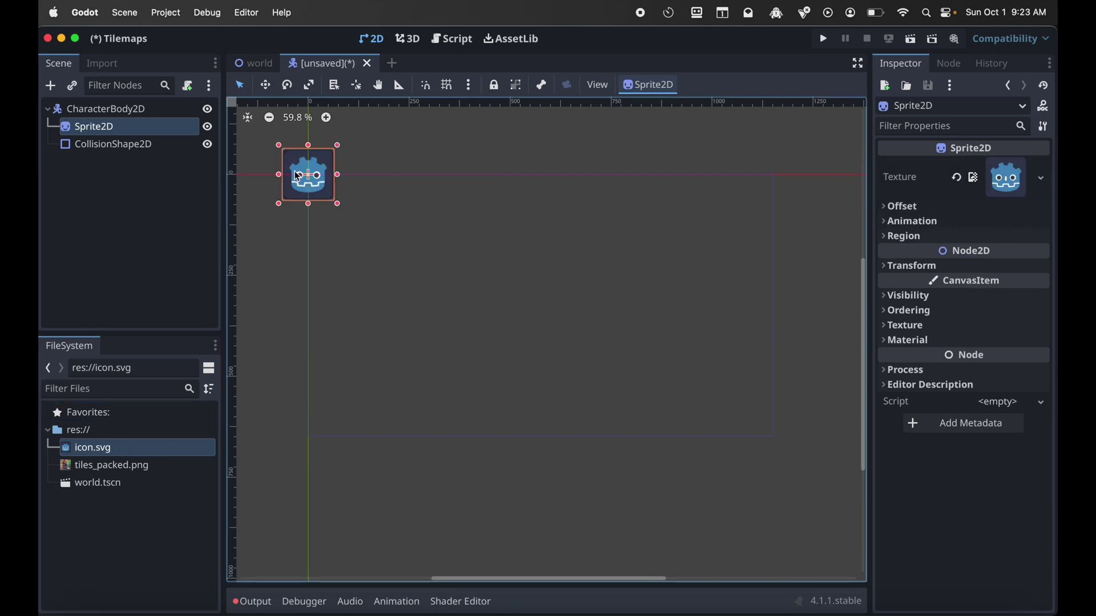
scroll(298, 177, "up", 2)
scroll(296, 173, "left", 2)
left_click(99, 146)
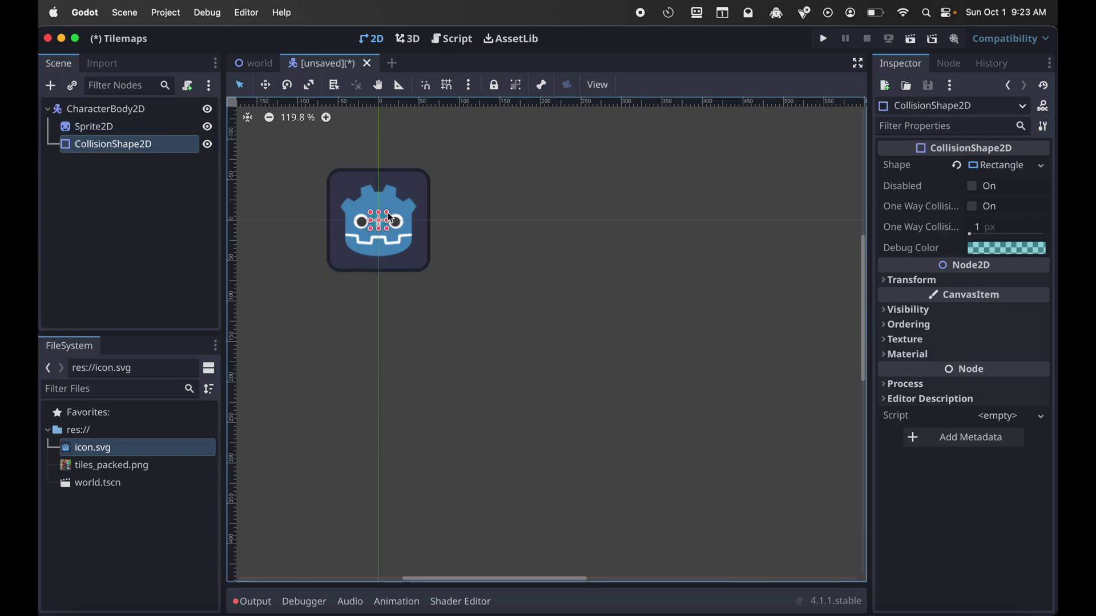
left_click_drag(388, 213, 428, 176)
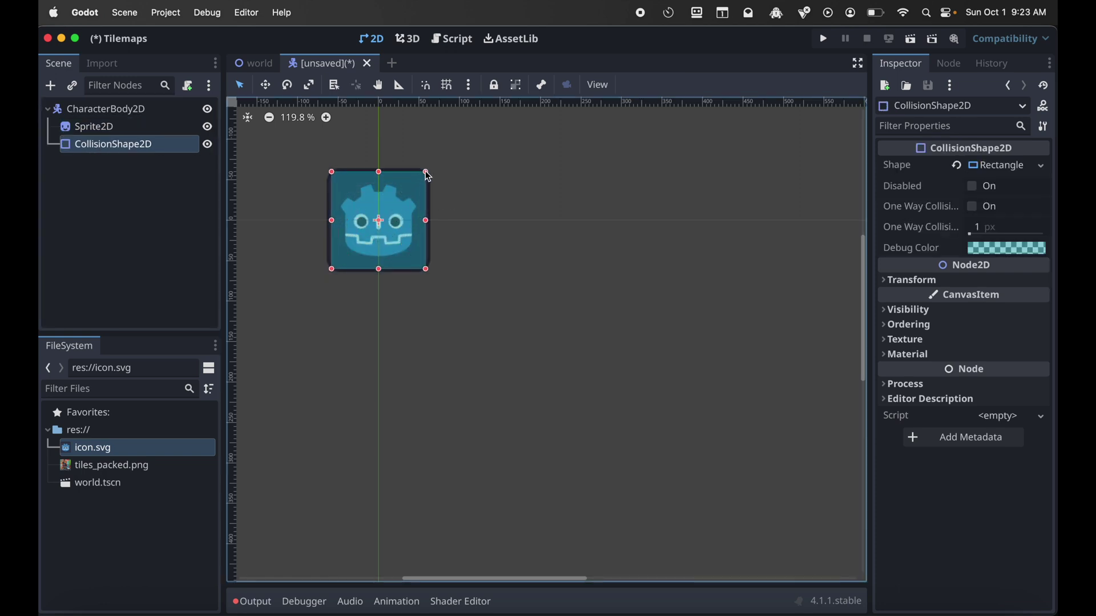
left_click(119, 113)
- Rename the body to Player and save the scene as player.tscn
left_click(119, 112)
type("P")
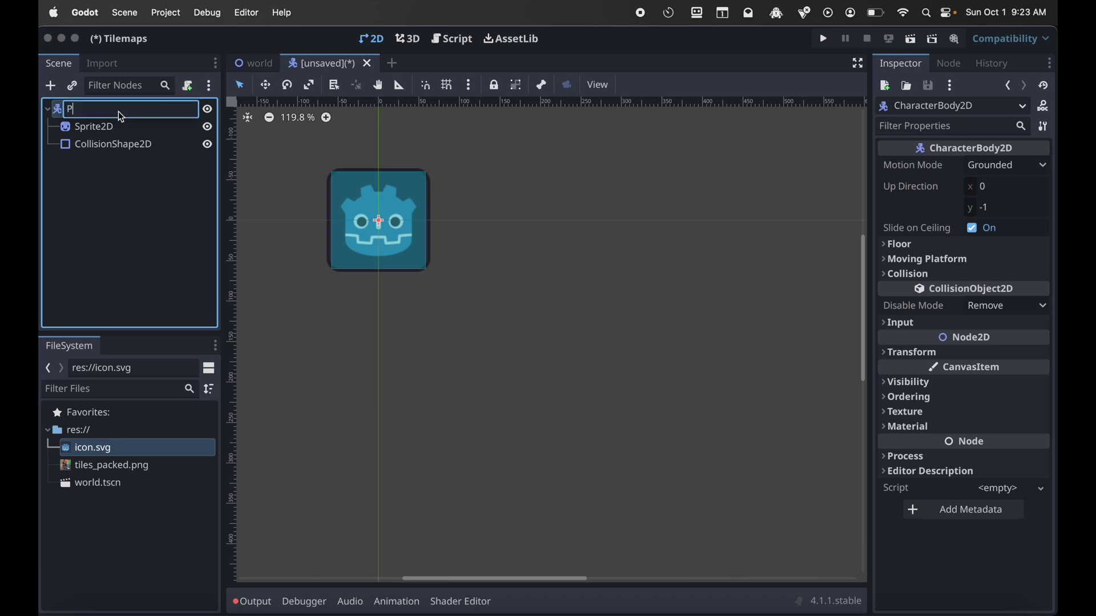
type("laeer")
key("Return")
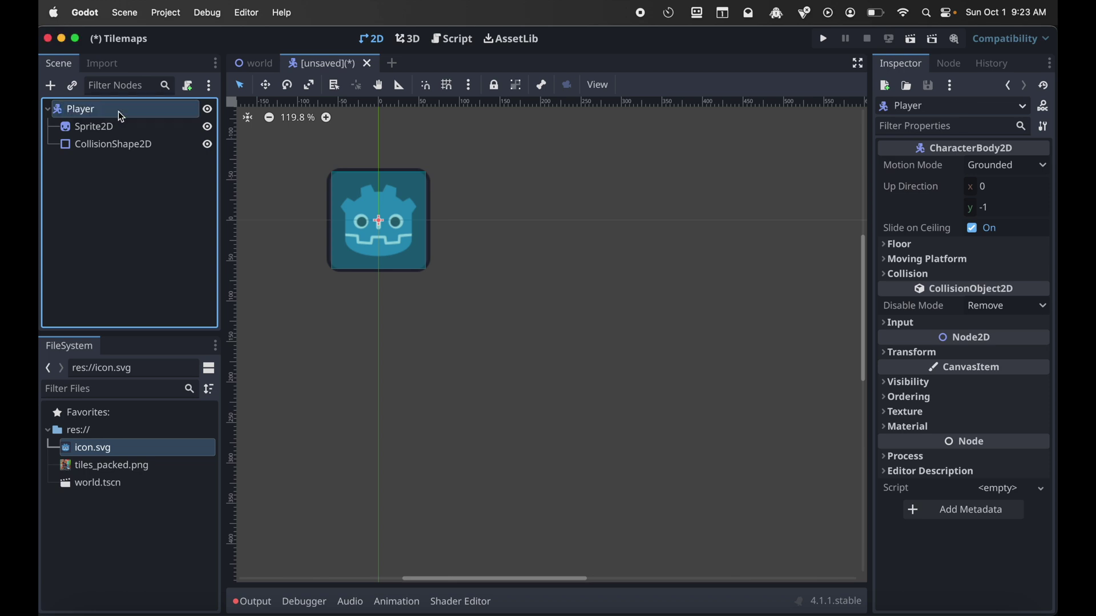
key("super+s")
key("Return")
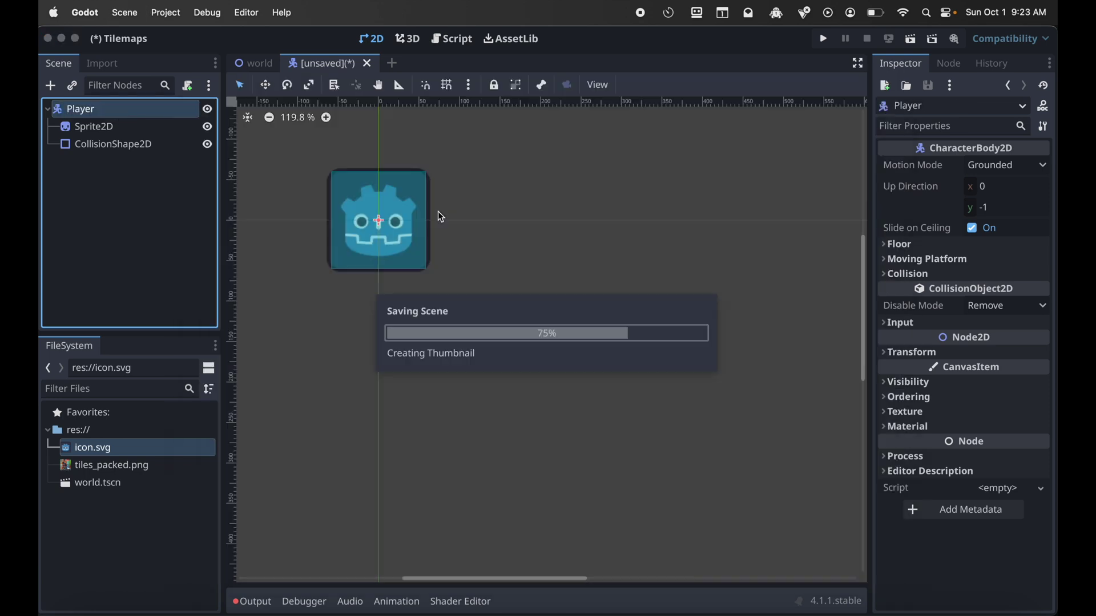
- Instance player.tscn under World and move it just above the grass platform
left_click(260, 64)
left_click(74, 86)
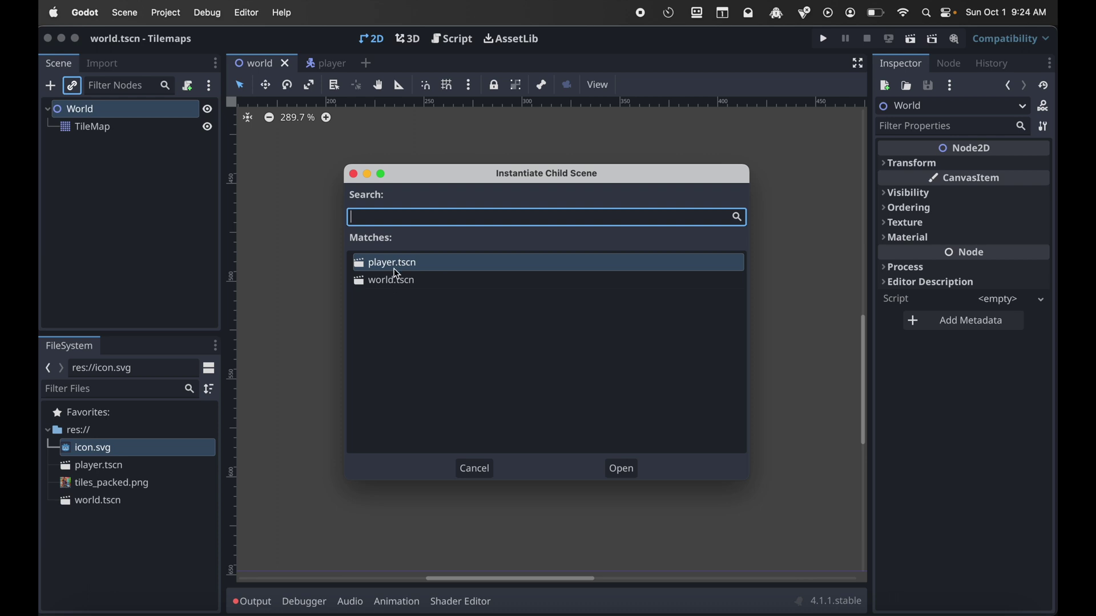
left_click(612, 465)
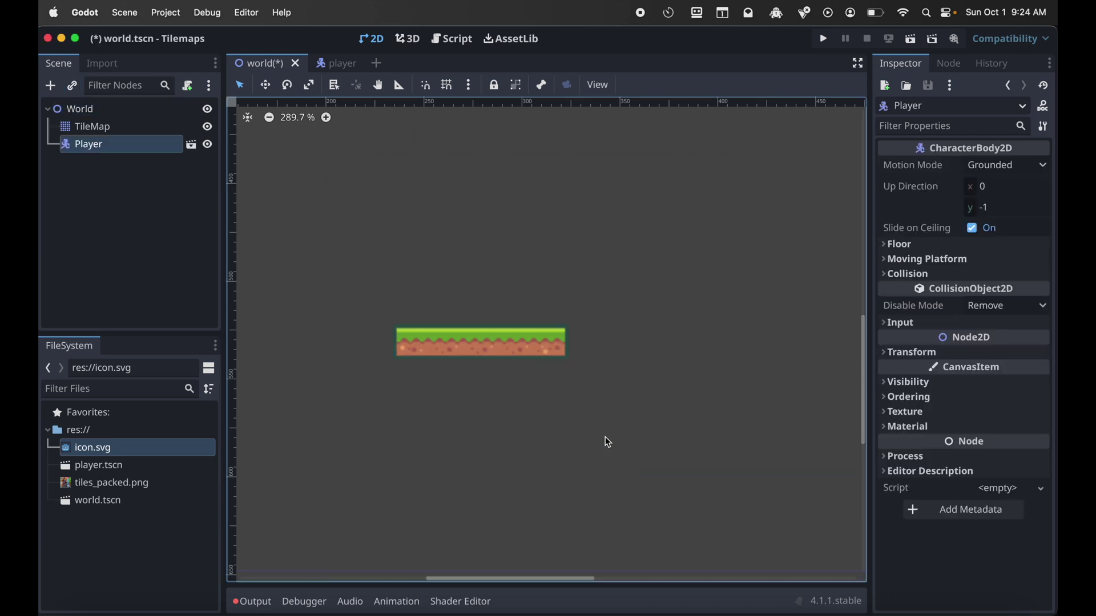
scroll(482, 244, "up", 3)
scroll(483, 244, "up", 3)
scroll(483, 245, "down", 2)
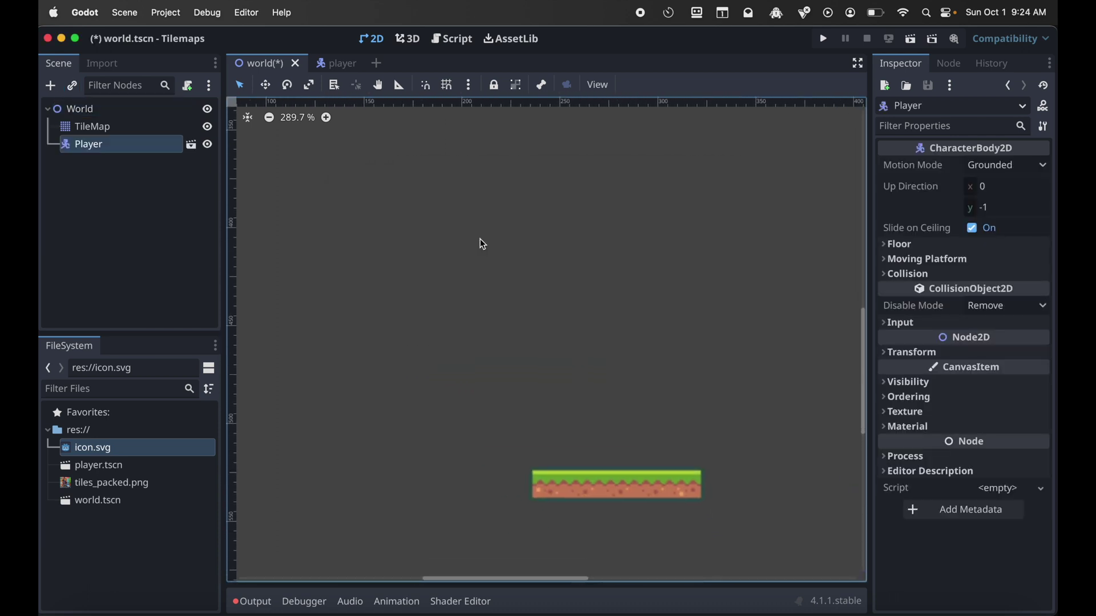
scroll(483, 244, "down", 5)
scroll(480, 239, "up", 5)
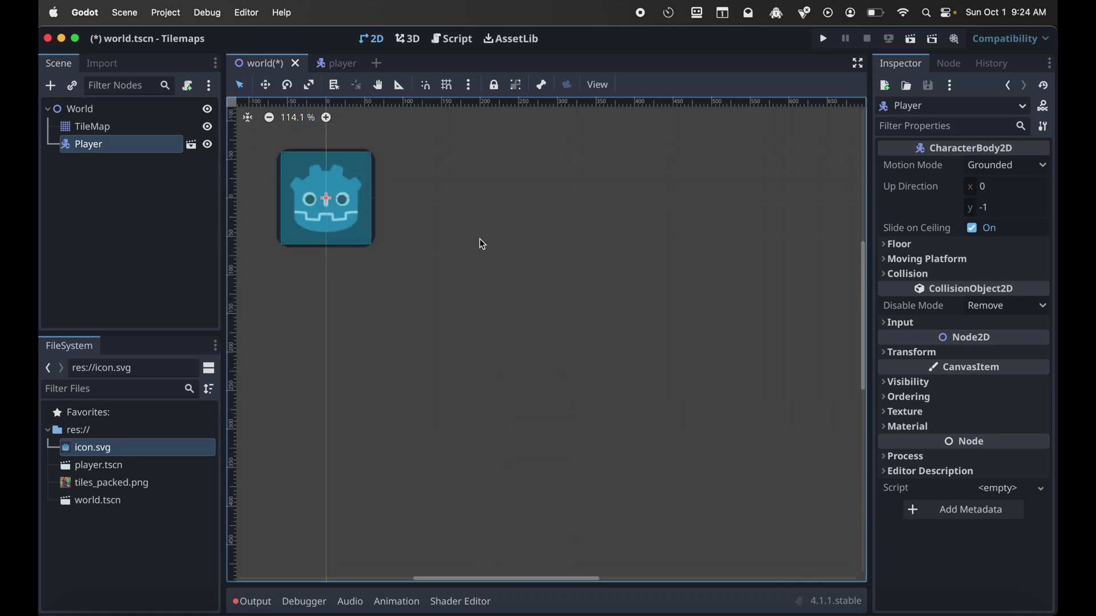
scroll(479, 240, "down", 1)
left_click_drag(320, 148, 505, 457)
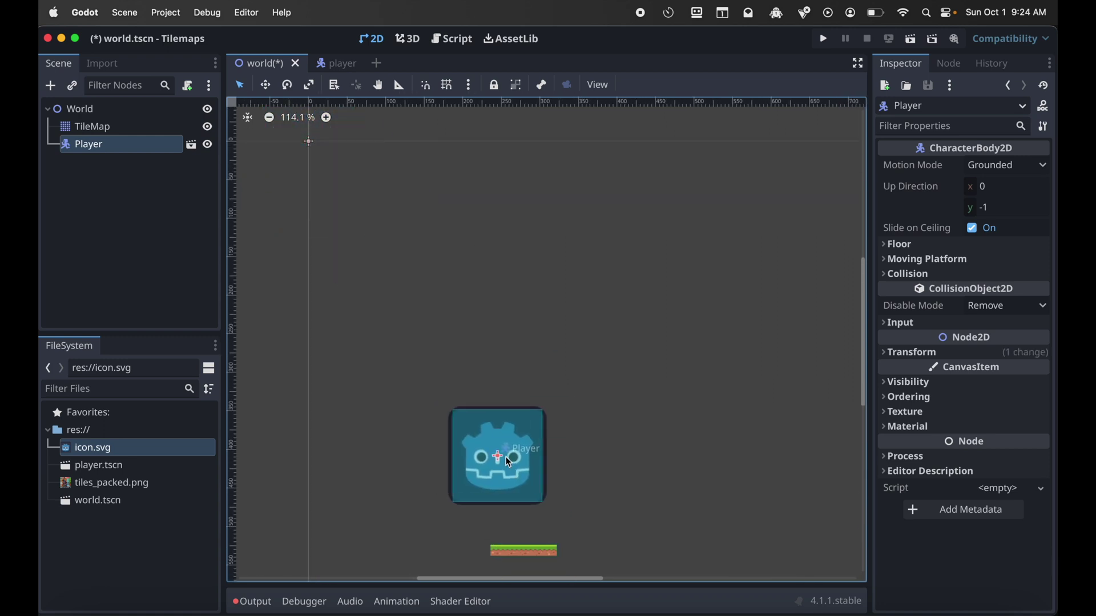
scroll(505, 457, "down", 3)
scroll(505, 456, "down", 3)
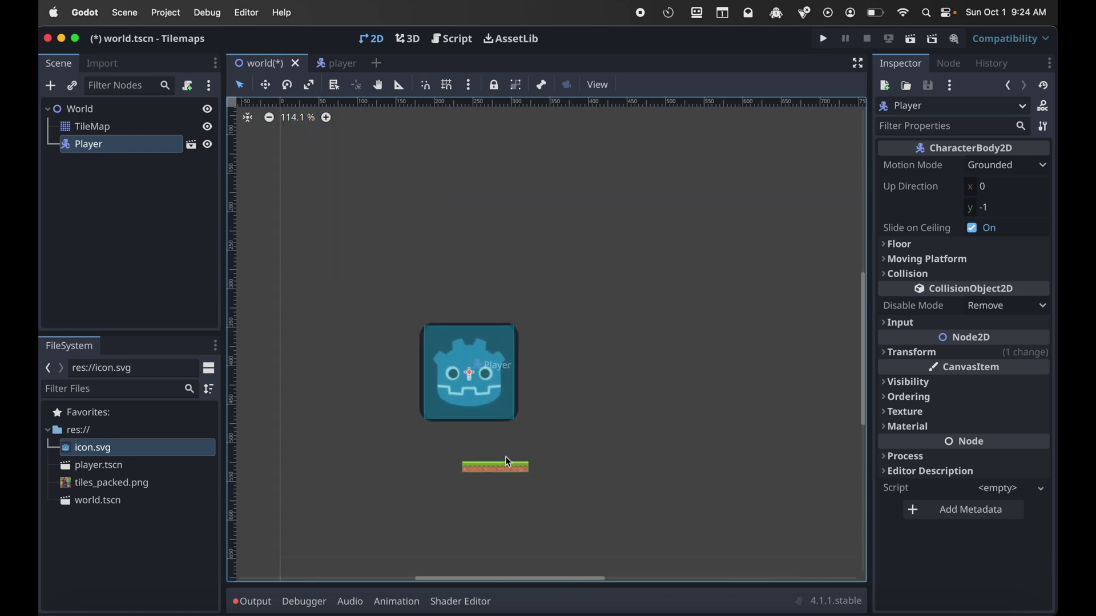
left_click(344, 65)
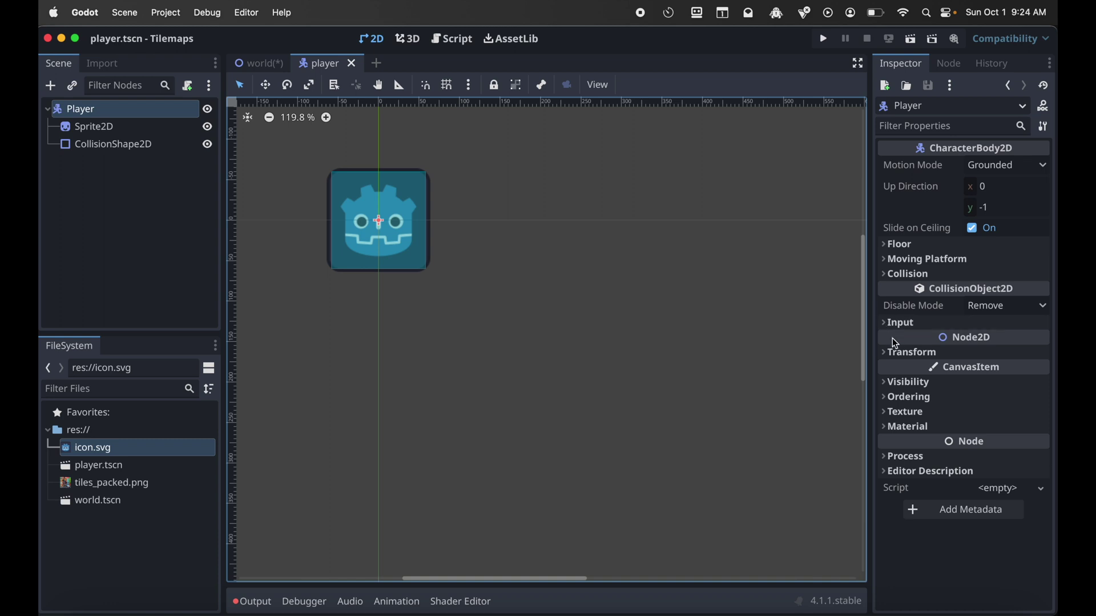
- Set the Player's Transform scale x to 0.2 and save the player scene
left_click(884, 353)
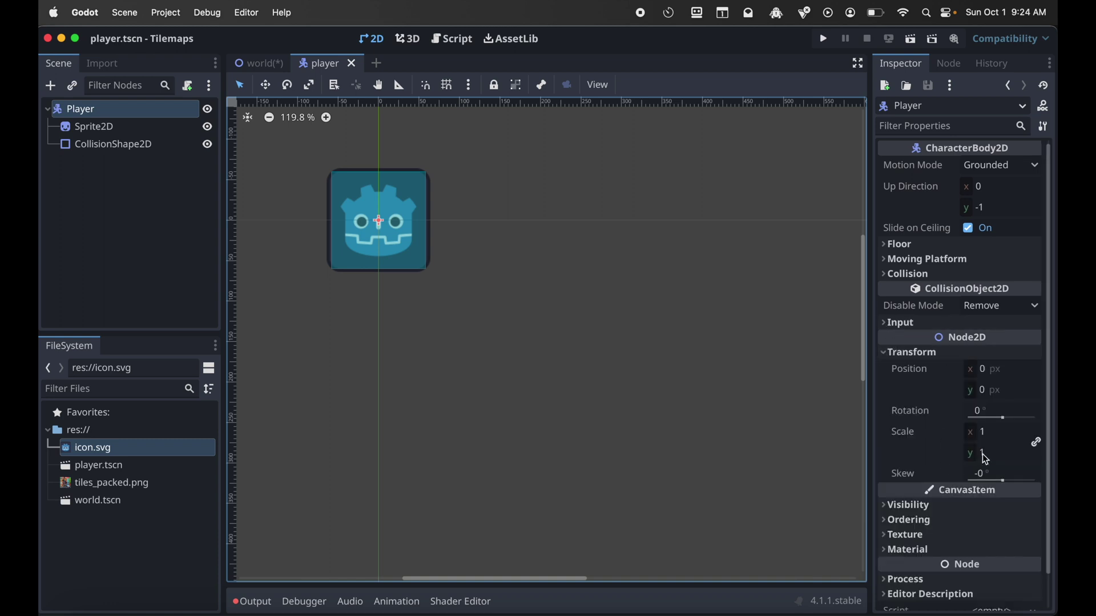
left_click(993, 436)
type(".22")
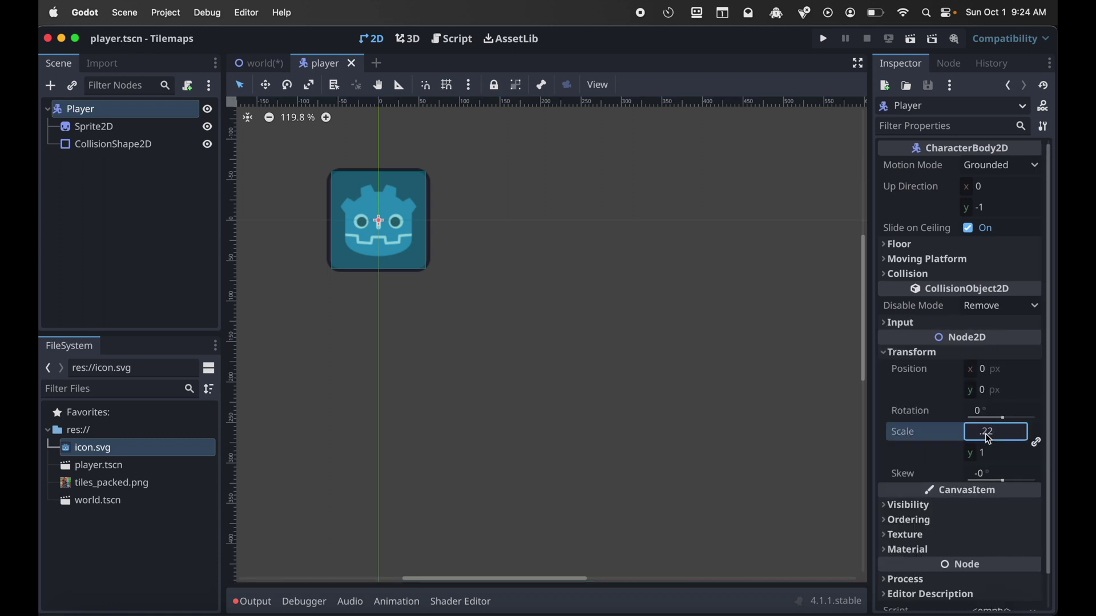
key("Return")
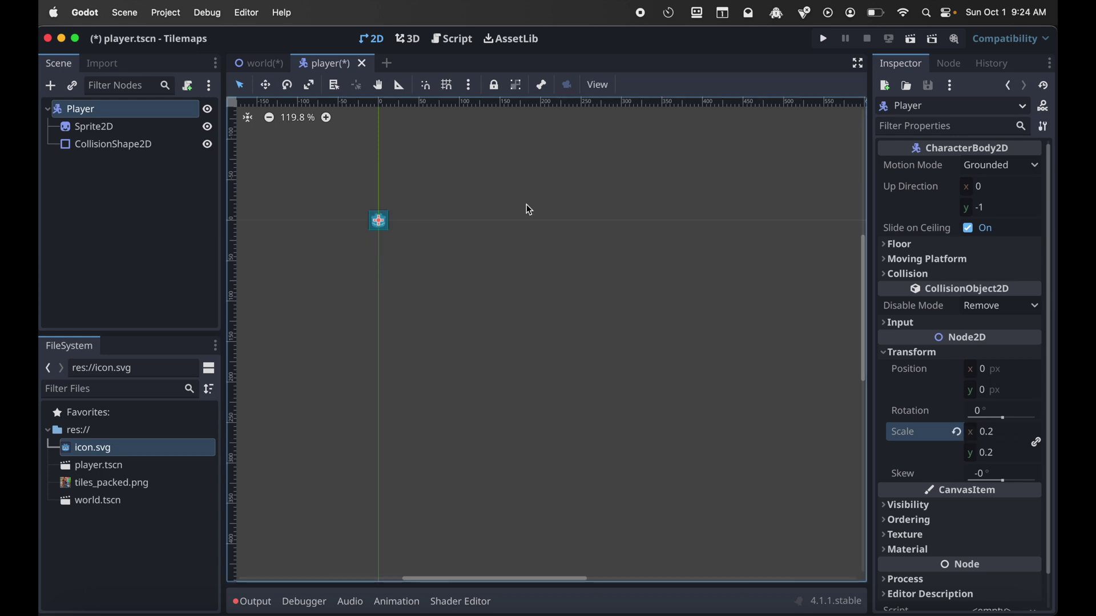
key("super+s")
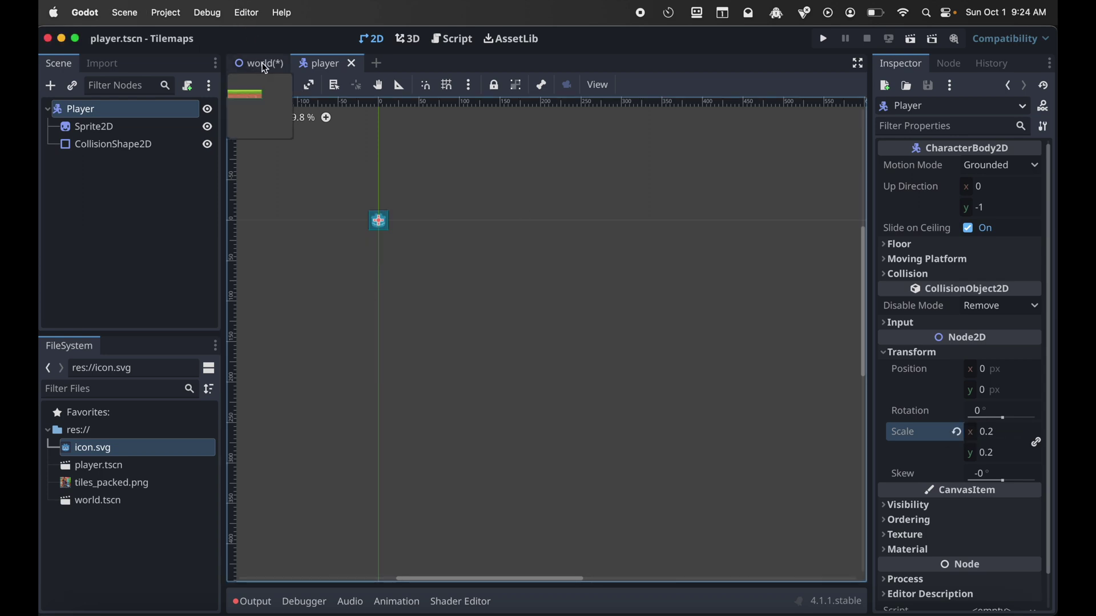
- In the world scene, move the Player to sit just above the grass platform
left_click(262, 63)
left_click_drag(486, 378, 381, 272)
left_click_drag(458, 352, 458, 437)
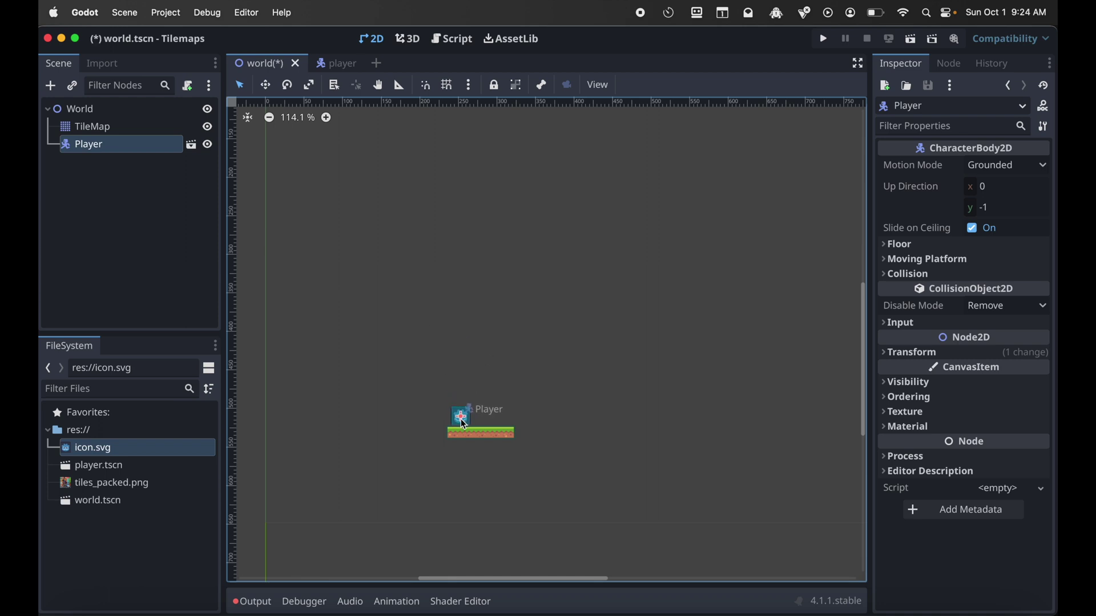
scroll(460, 424, "up", 6)
left_click_drag(466, 399, 525, 307)
scroll(524, 307, "down", 2)
- Test-run the world scene, then close the game window
scroll(524, 307, "down", 2)
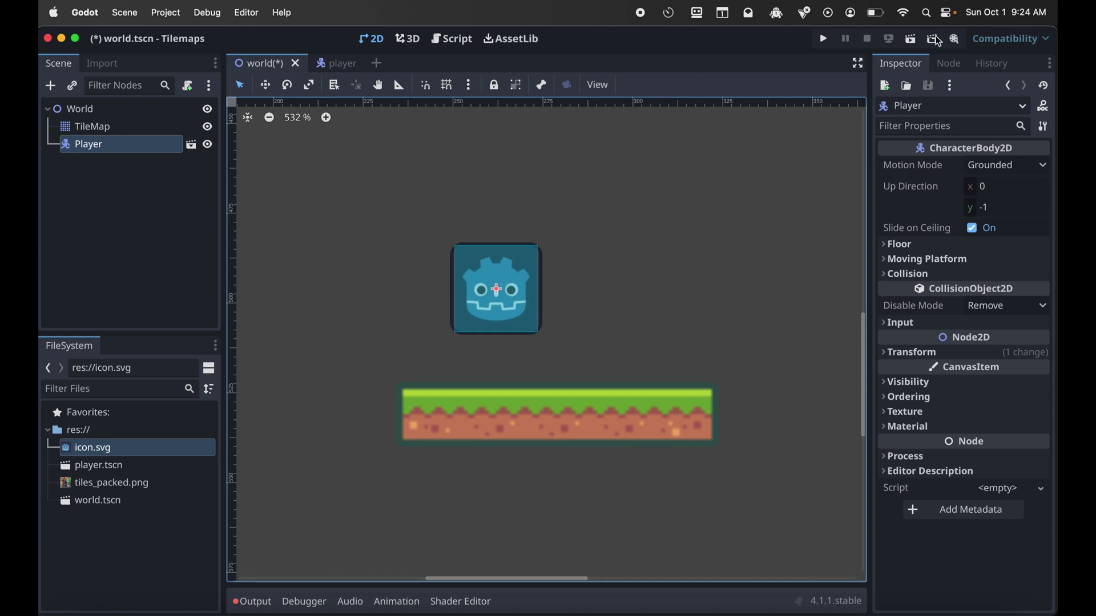
left_click(913, 40)
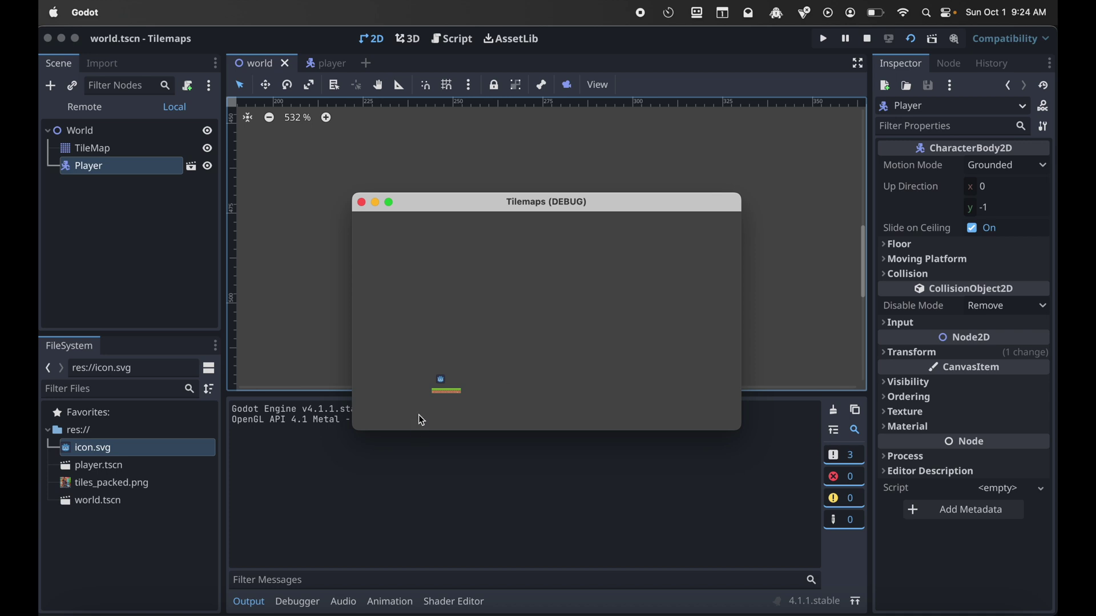
left_click(362, 203)
- Attach a new player.gd script from the Basic Movement template to the Player and save
left_click(327, 63)
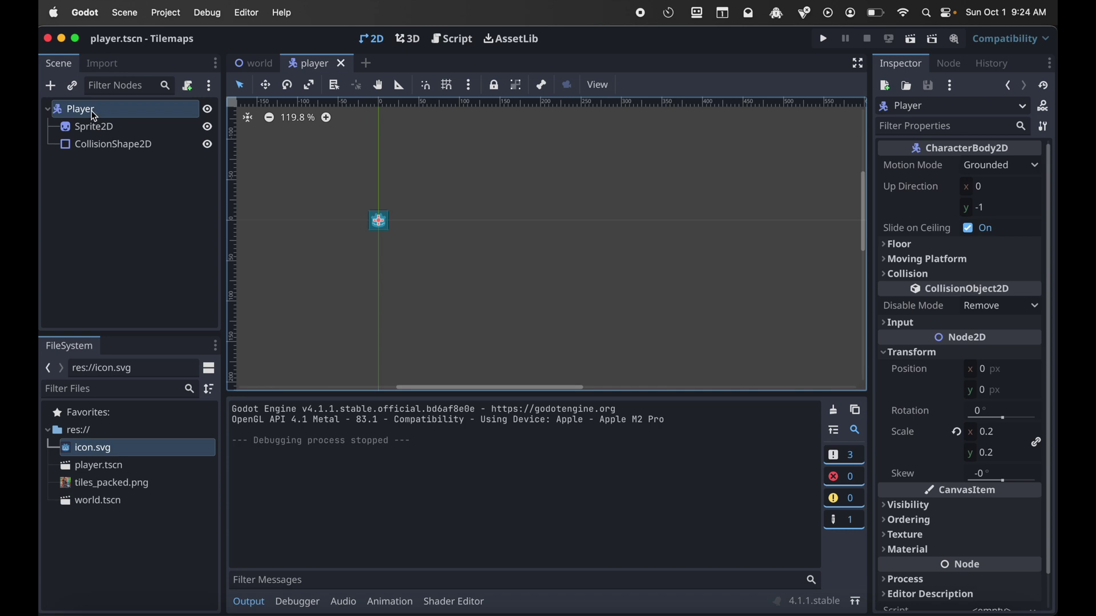
left_click(188, 85)
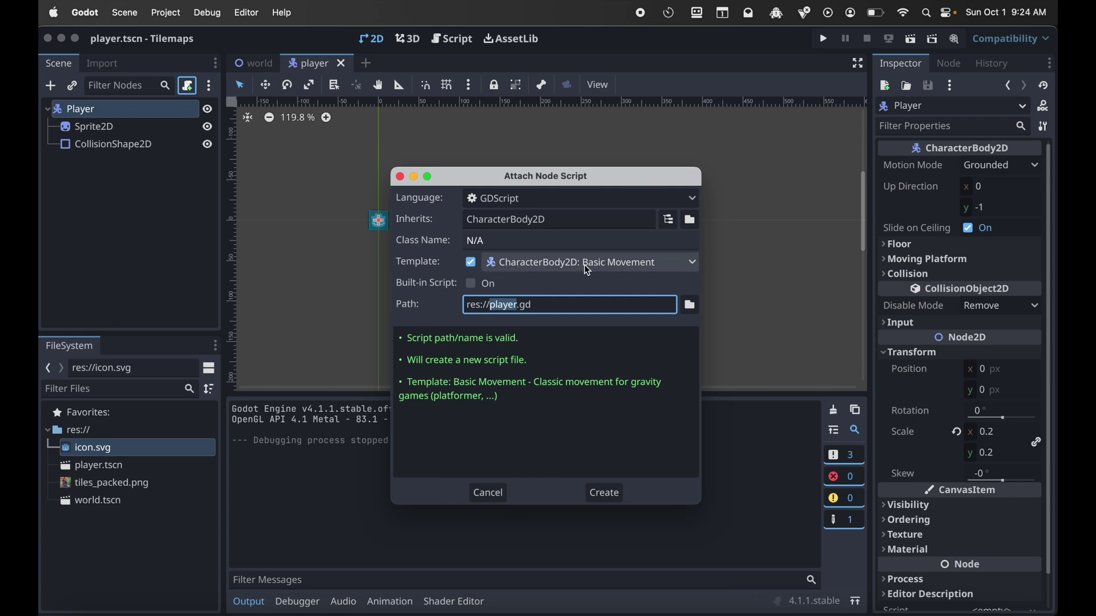
left_click(607, 494)
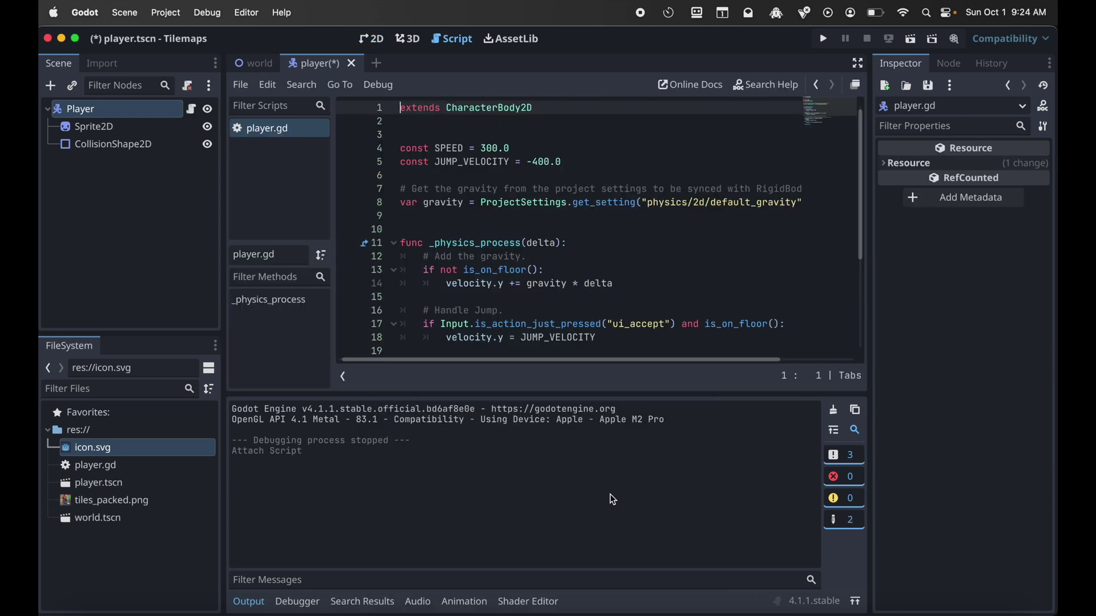
key("super+s")
- Run the project from the world scene, selecting it as the main scene
left_click(259, 60)
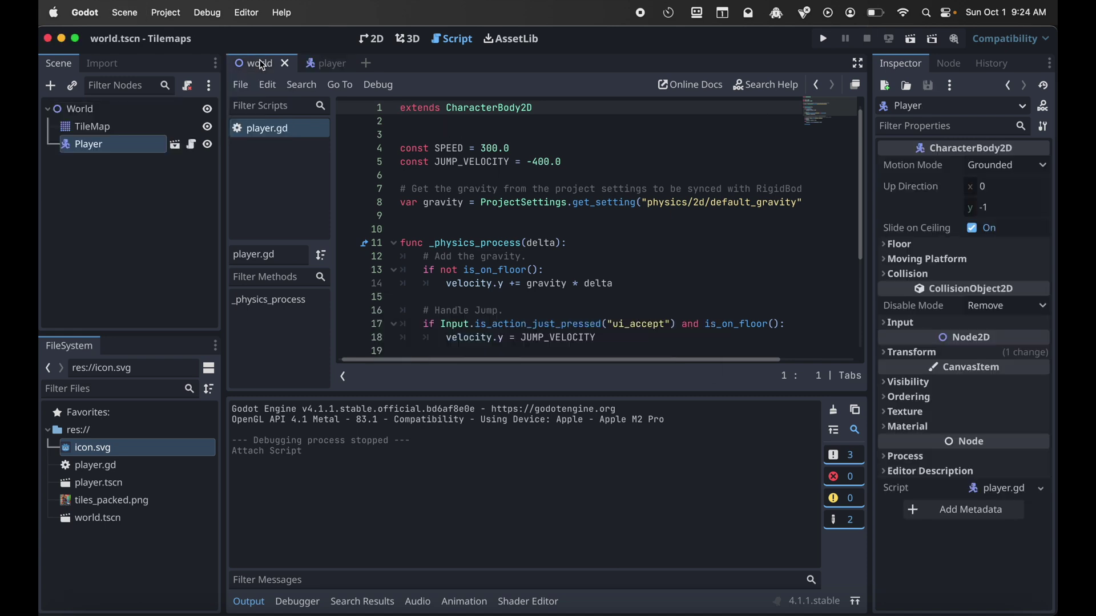
left_click(823, 41)
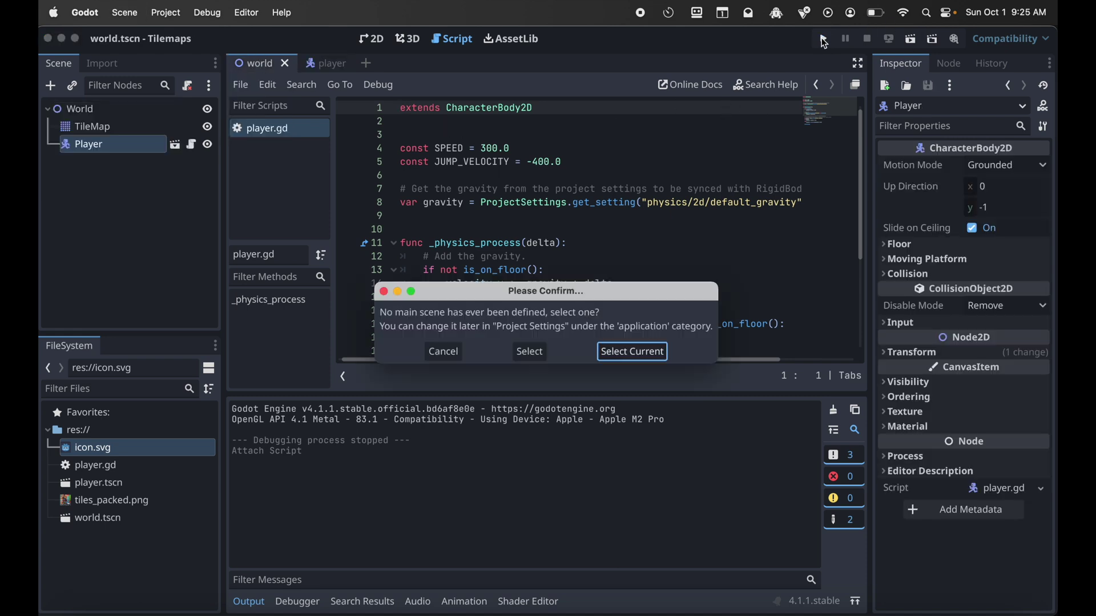
left_click(634, 352)
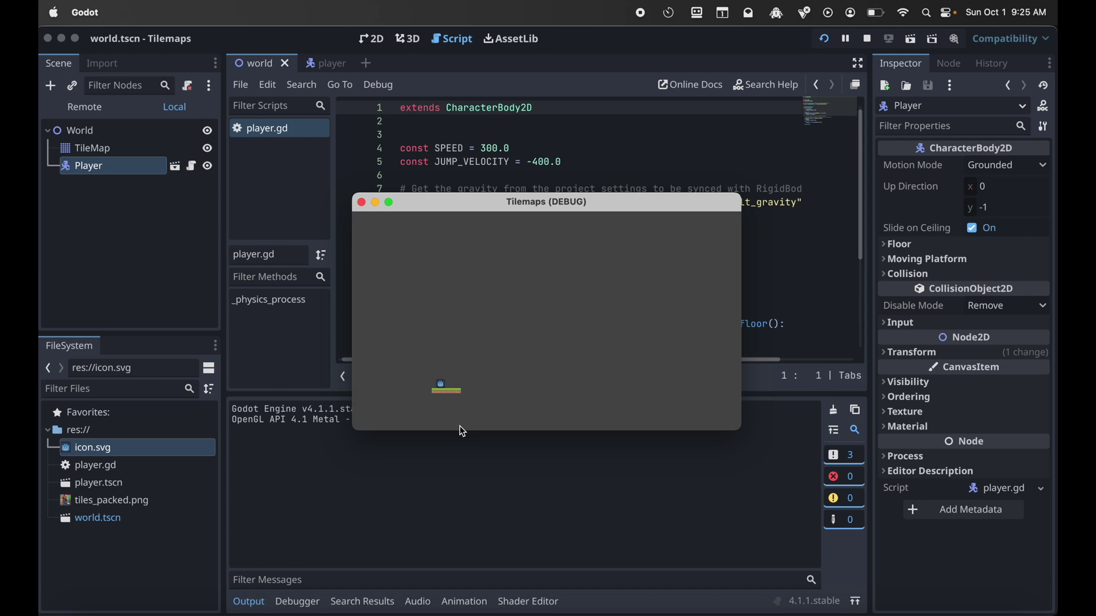
- Walk the Player left and right with the arrow keys and jump with Space
key("Right")
key("Left")
key("Right")
key("Right")
key("space")
key("Right")
key("Left")
key("space")
key("Left")
key("Right")
key("space")
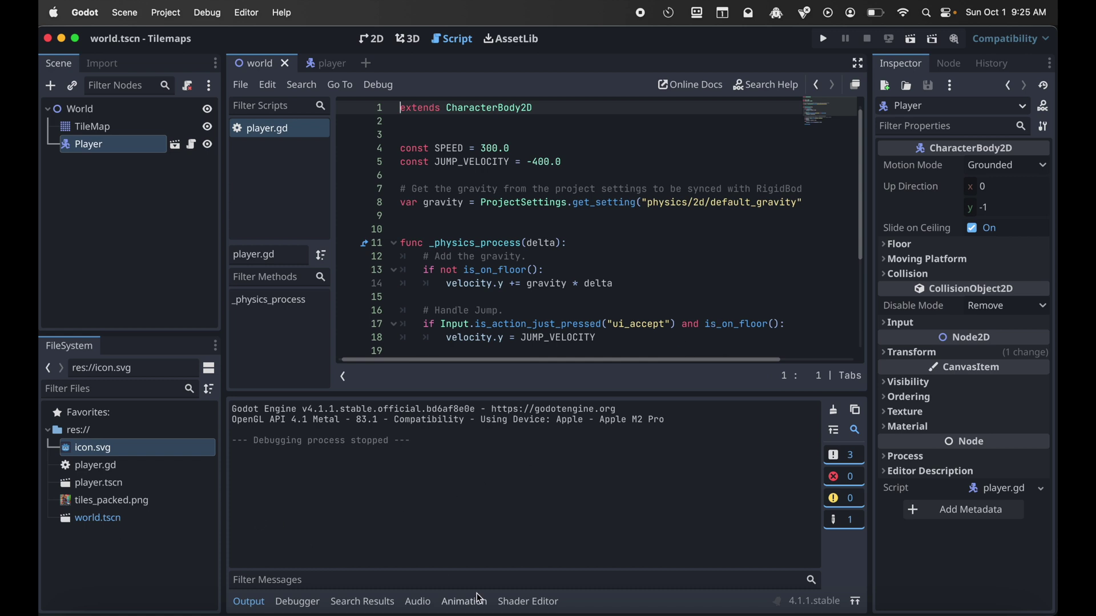
- Select the TileMap, pick the grass-top tile and paint a three-tile platform lower left
left_click(93, 131)
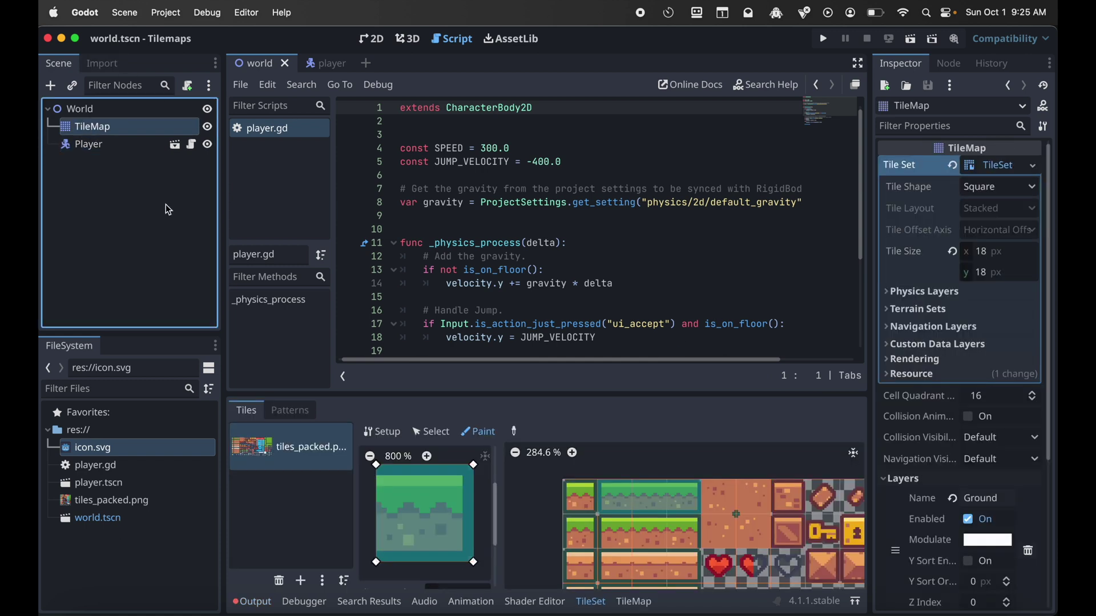
left_click(374, 37)
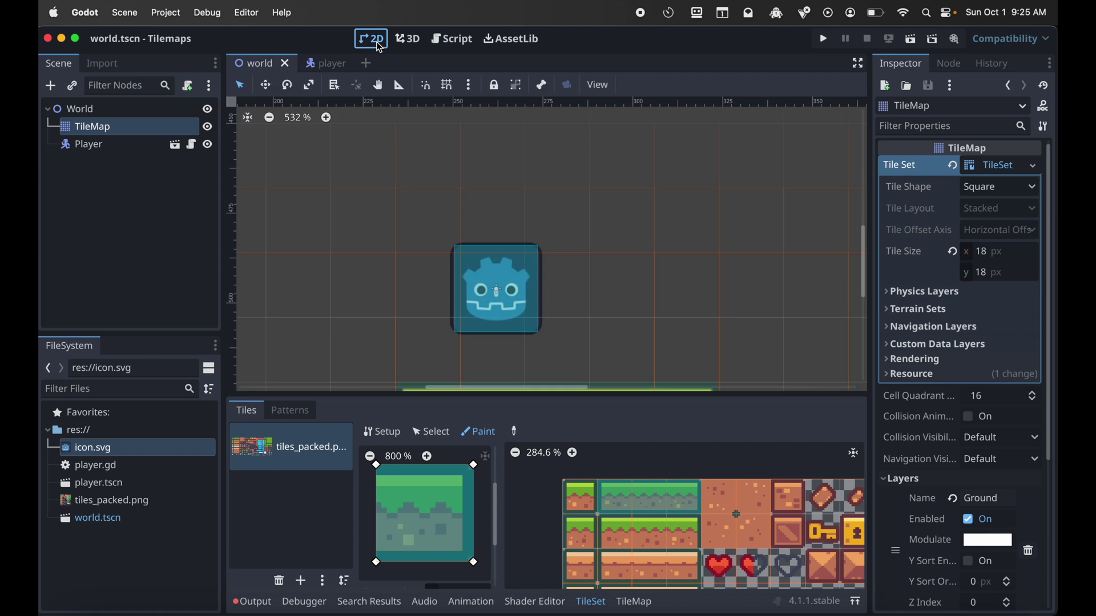
scroll(468, 171, "down", 2)
scroll(468, 172, "down", 5)
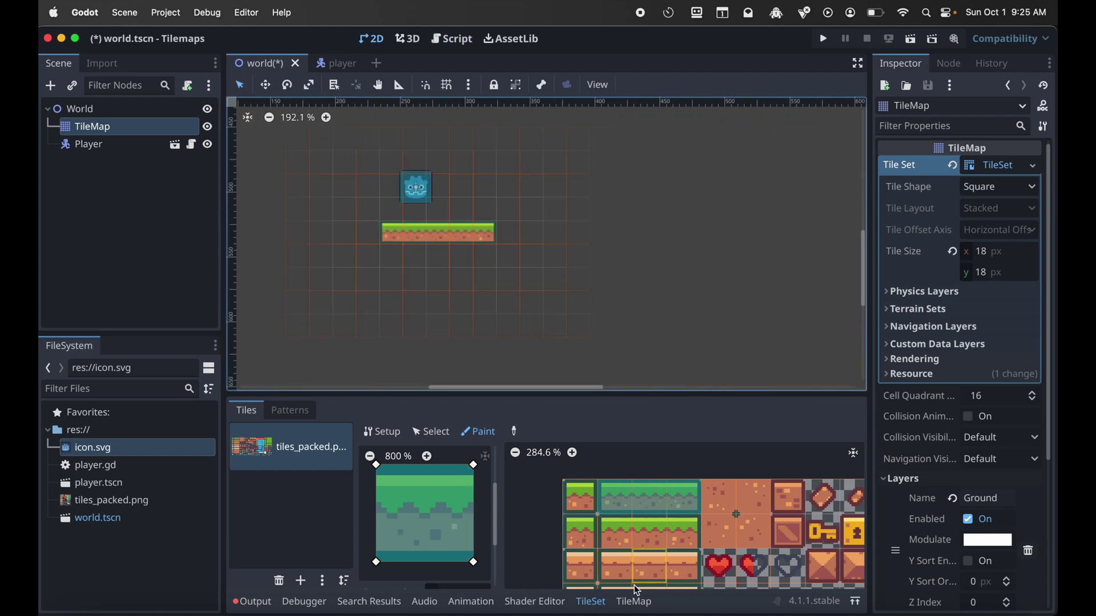
left_click(634, 602)
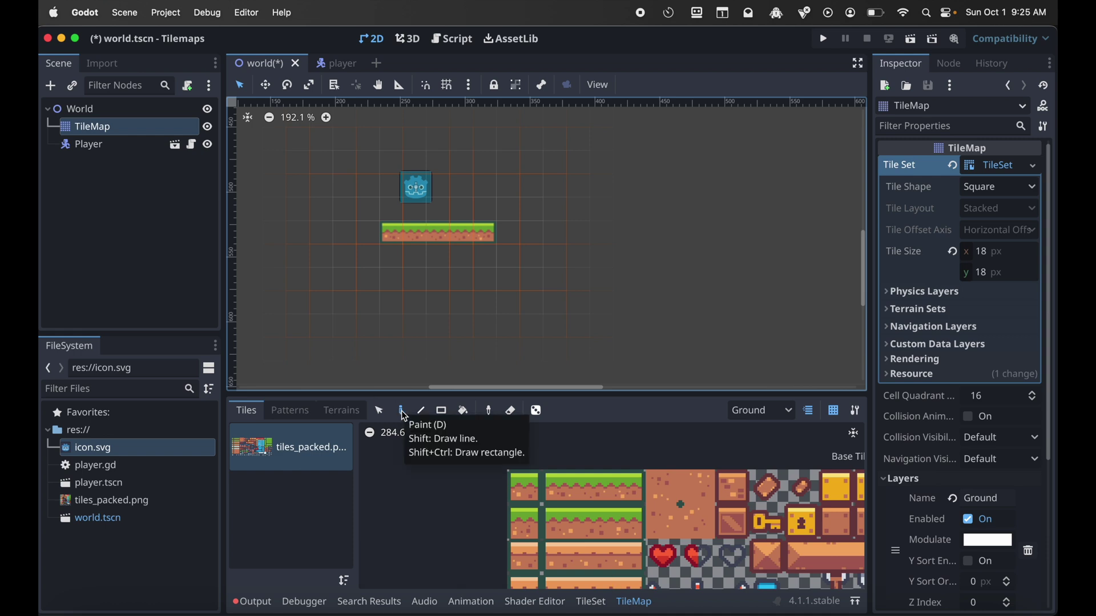
left_click(596, 490)
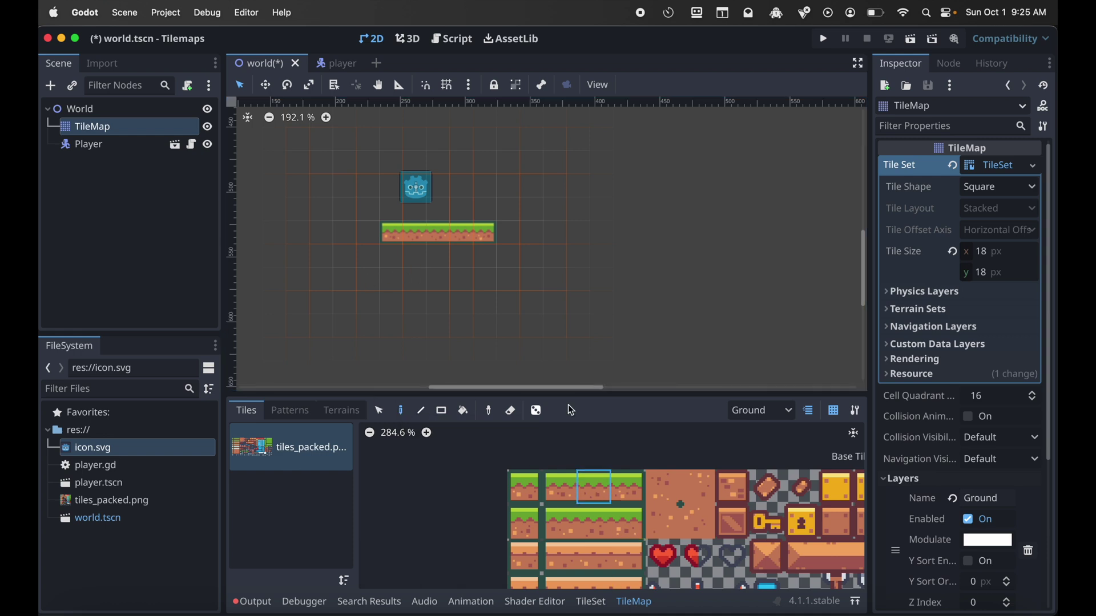
left_click_drag(336, 276, 397, 276)
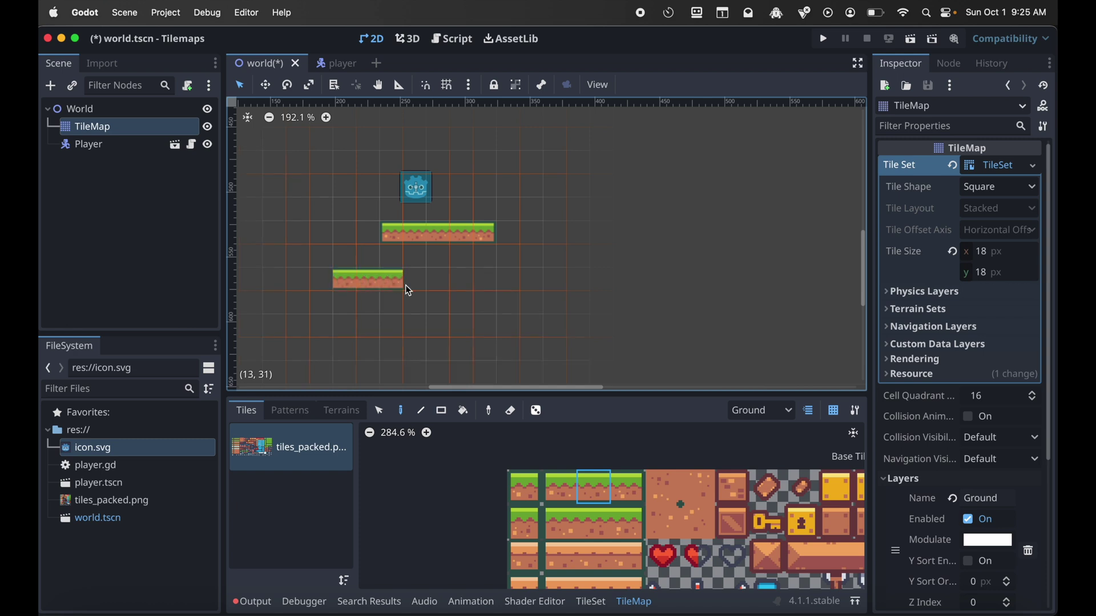
- Add a long line of grass, another platform to the right, and a filled grass rectangle
left_click(422, 412)
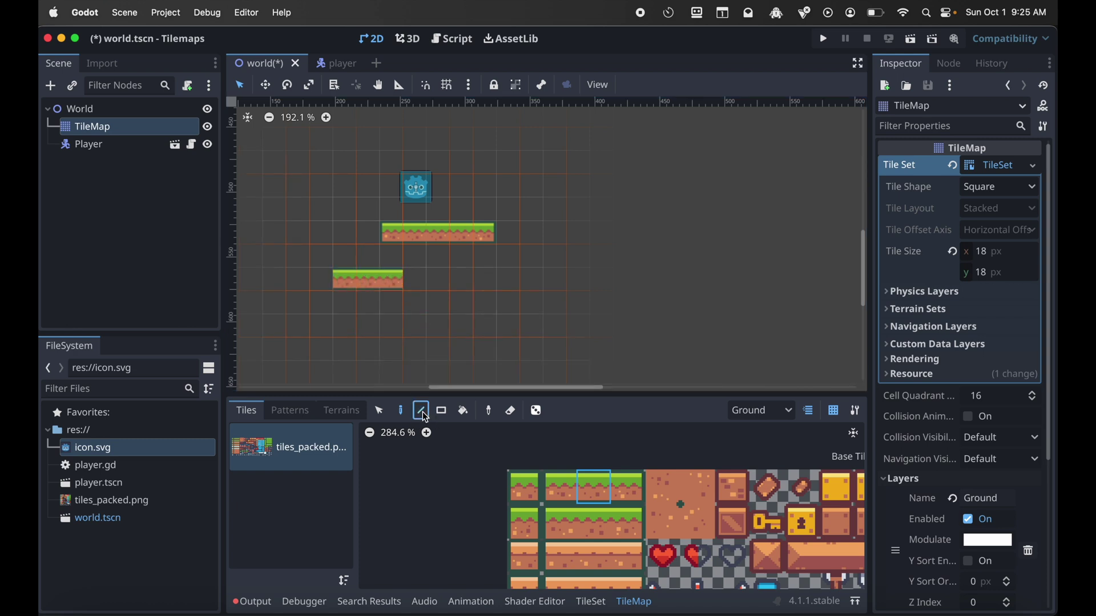
mouse_move(355, 328)
left_mouse_down()
mouse_move(461, 334)
mouse_move(551, 272)
mouse_move(552, 323)
mouse_move(553, 238)
mouse_move(565, 318)
mouse_move(482, 351)
mouse_move(536, 326)
left_mouse_up()
left_click(402, 411)
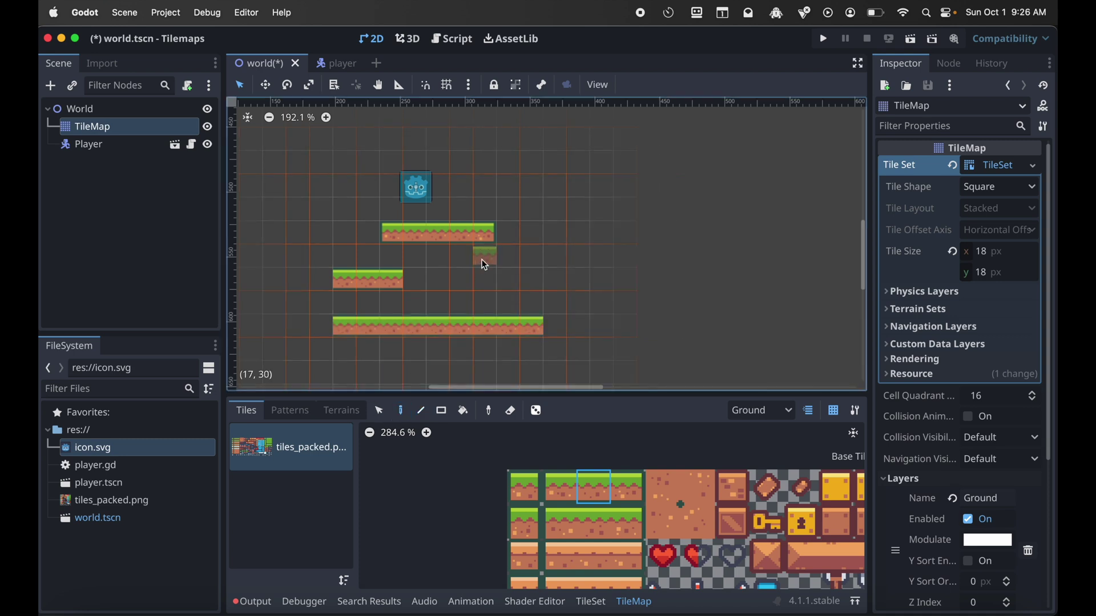
mouse_move(456, 280)
left_mouse_down("shift")
mouse_move(566, 279)
mouse_move(588, 245)
mouse_move(588, 289)
mouse_move(590, 206)
mouse_move(595, 280)
left_mouse_up("shift")
left_click(442, 411)
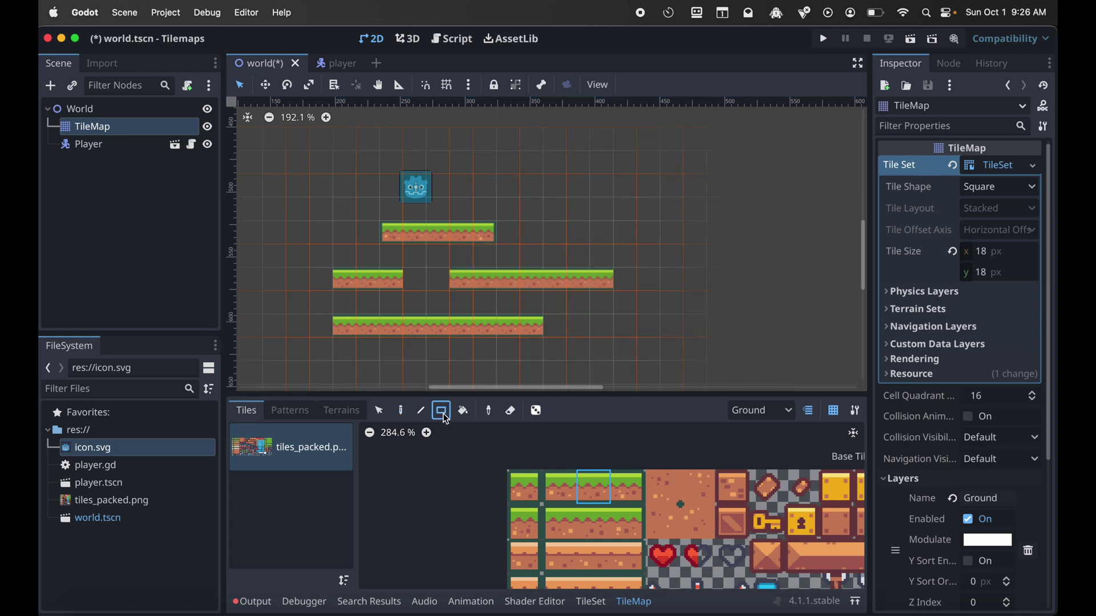
left_click_drag(505, 164, 656, 233)
scroll(637, 324, "down", 3)
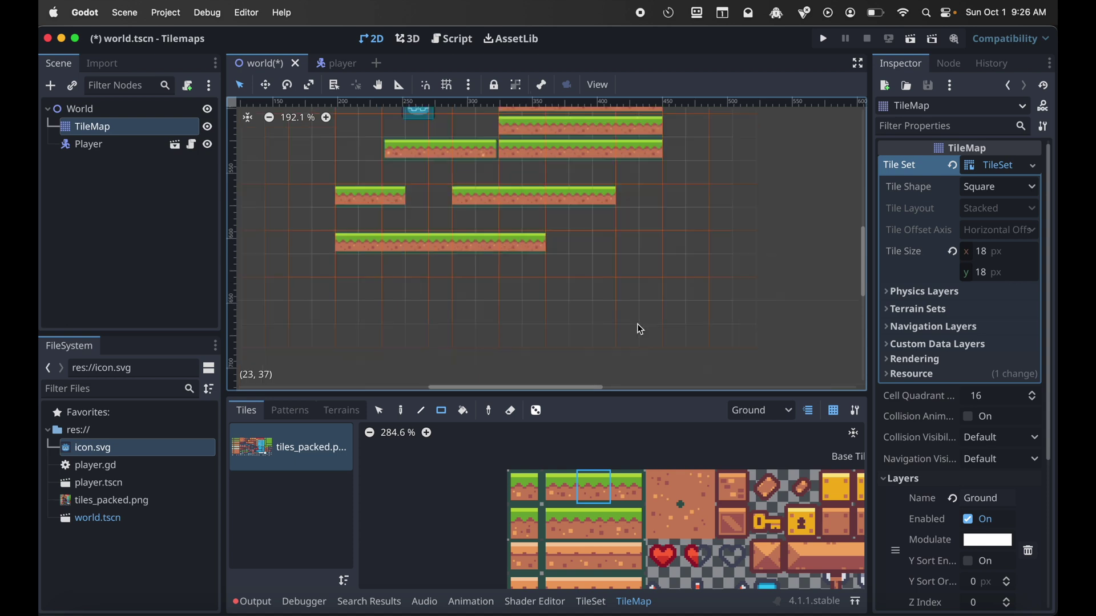
- Paint a grass column and row with the Pencil, then bucket-fill the enclosed gaps
left_click(463, 411)
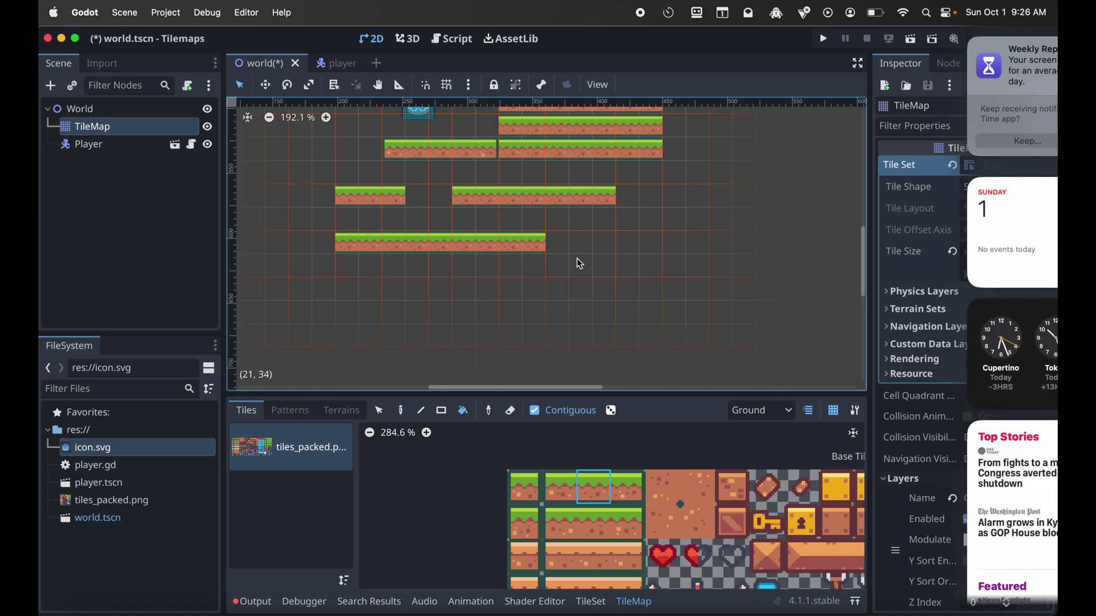
left_click(401, 411)
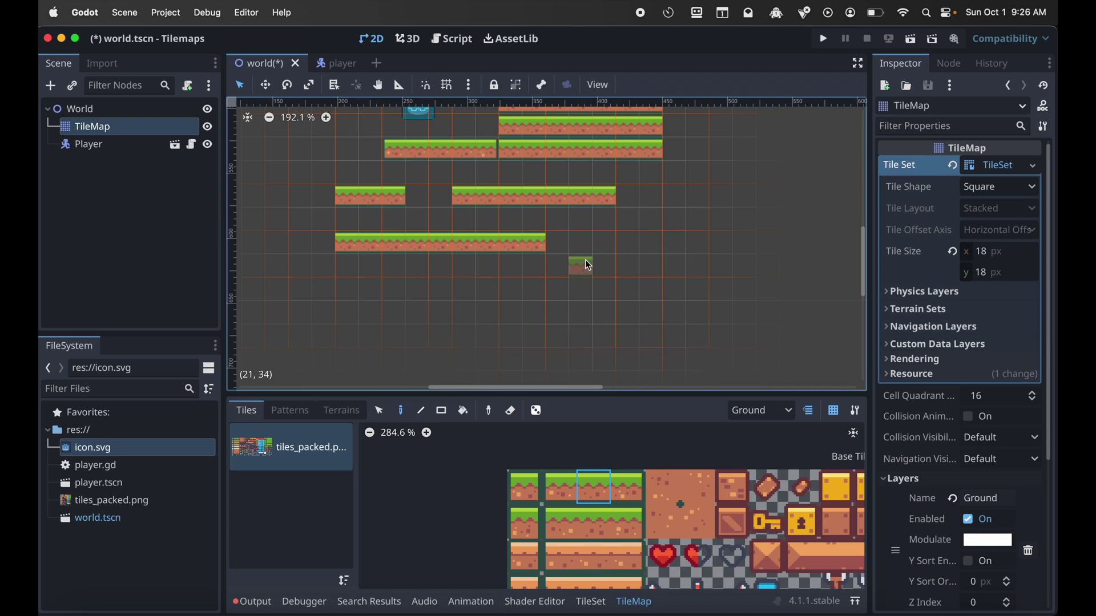
mouse_move(584, 259)
left_mouse_down()
mouse_move(582, 332)
mouse_move(714, 322)
left_mouse_up()
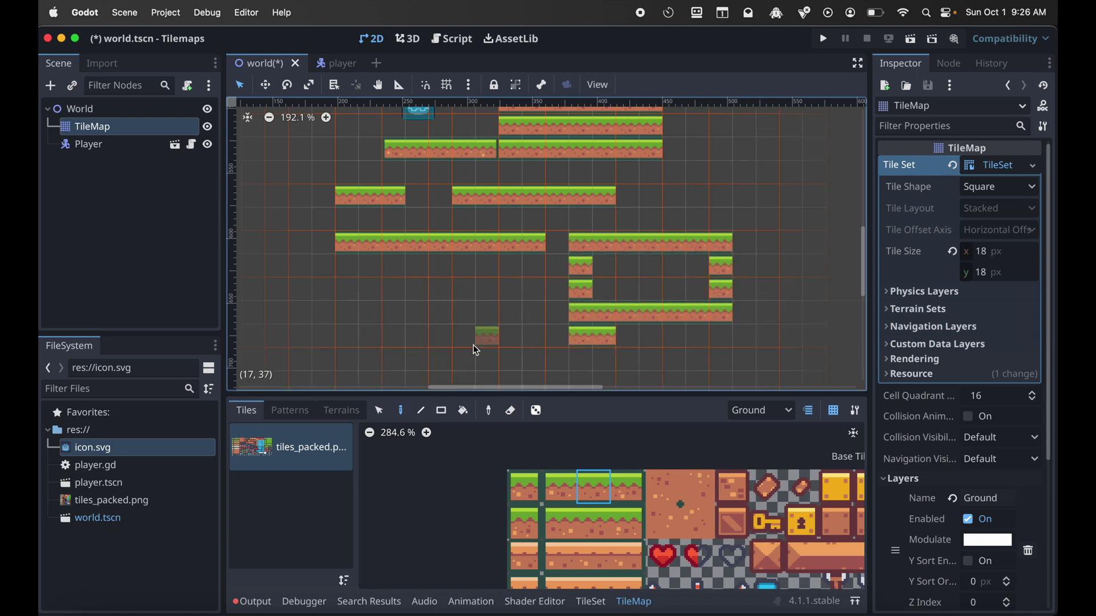
left_click(463, 411)
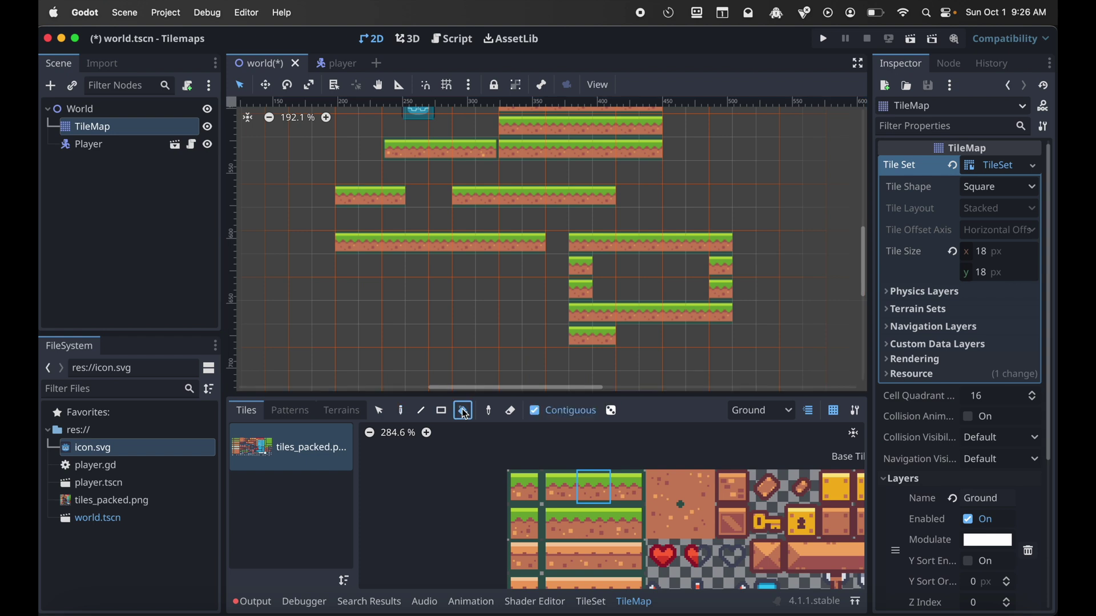
left_click(637, 274)
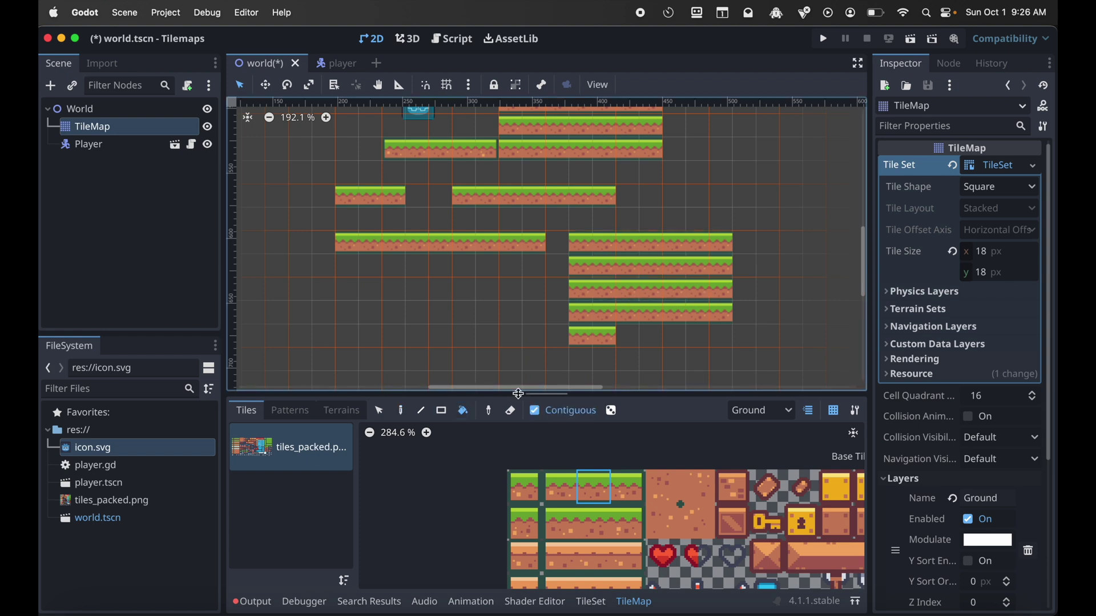
- Erase every grass platform and row with the Eraser, leaving only the Player
left_click(511, 411)
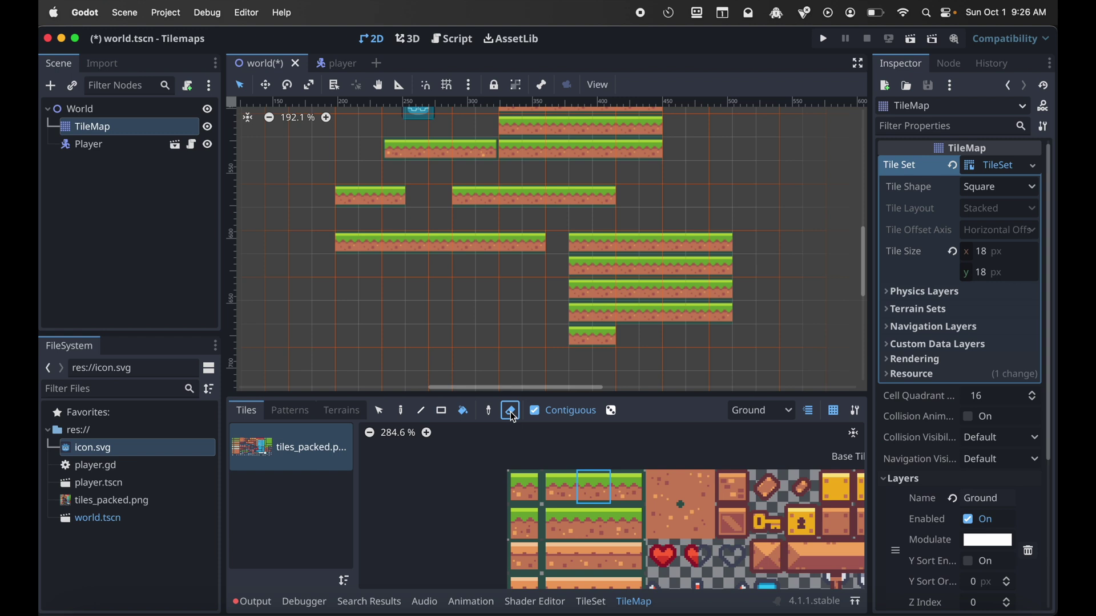
left_click(606, 339)
left_click(539, 257)
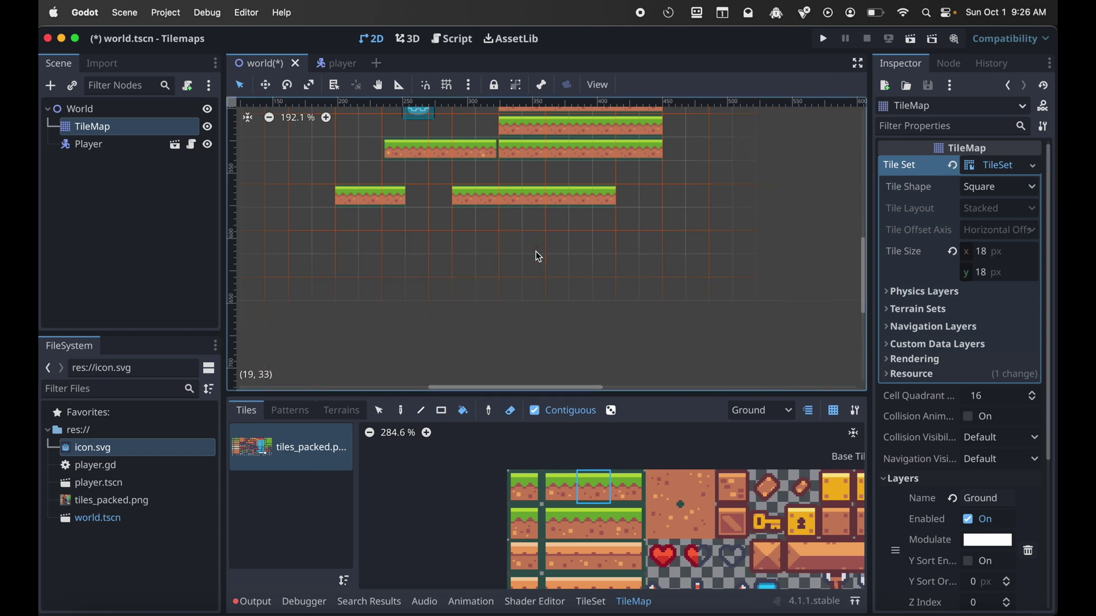
left_click(542, 200)
left_click(468, 153)
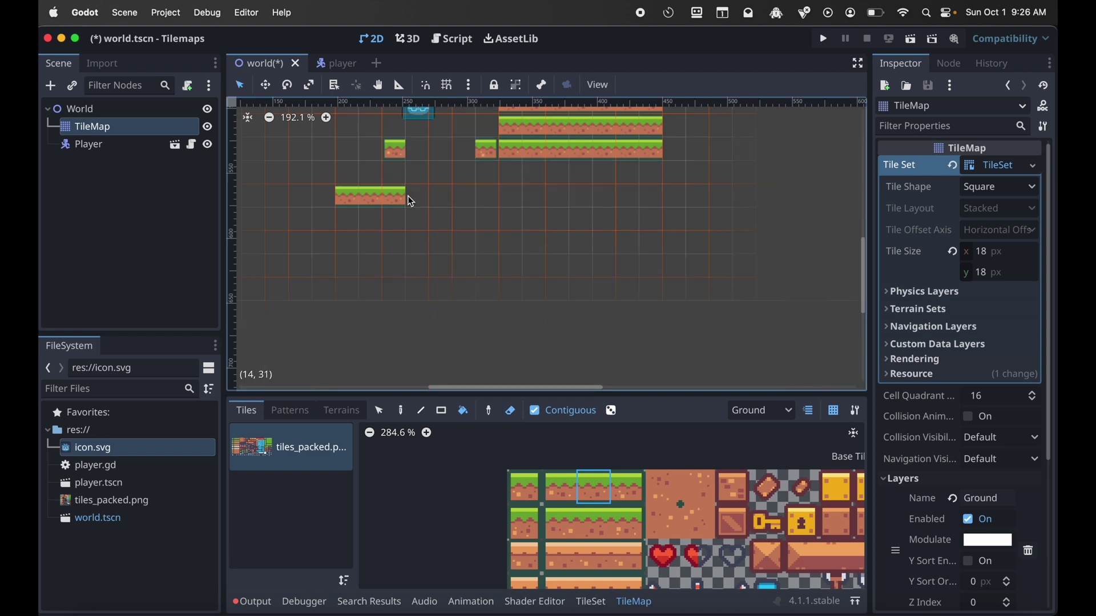
left_click(401, 197)
left_click(483, 162)
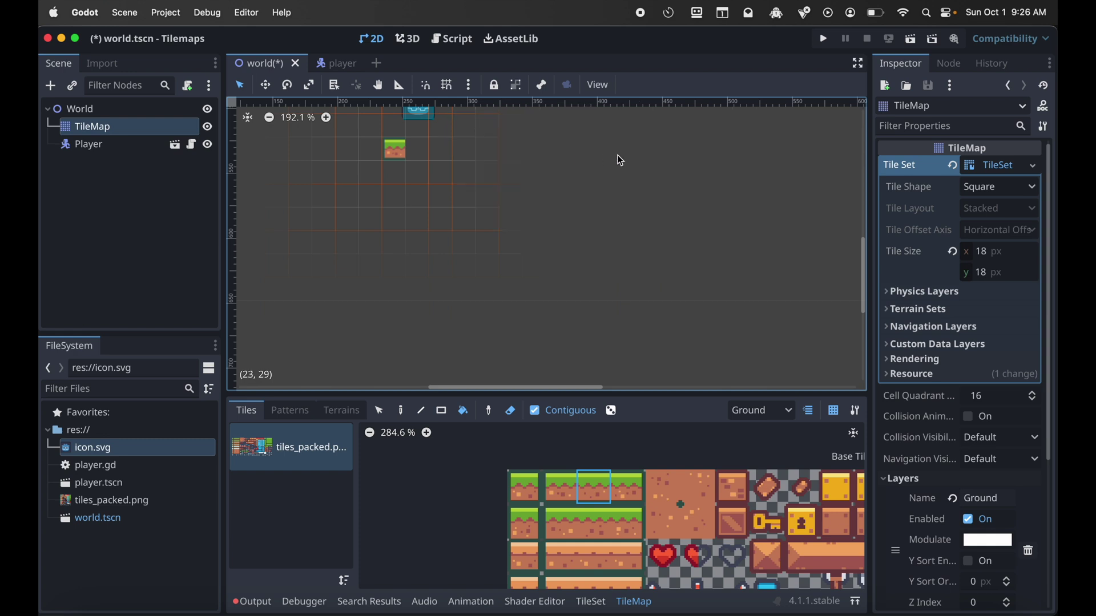
scroll(616, 159, "up", 3)
left_click(422, 223)
scroll(720, 536, "right", 3)
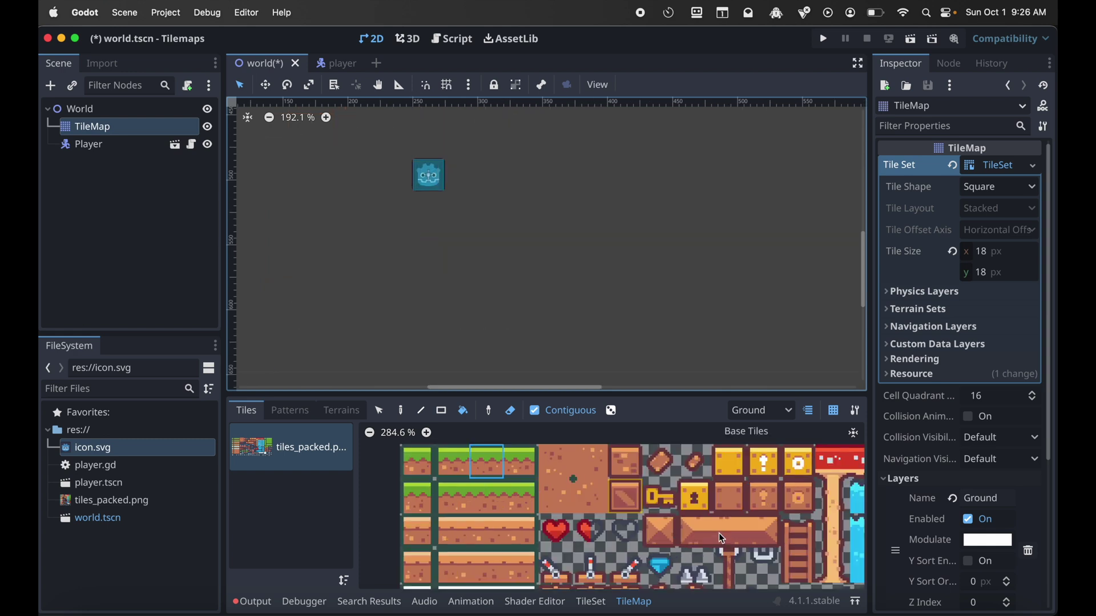
- In the Inspector's Layers list, add a new TileMap layer and name it Veg
left_click(888, 293)
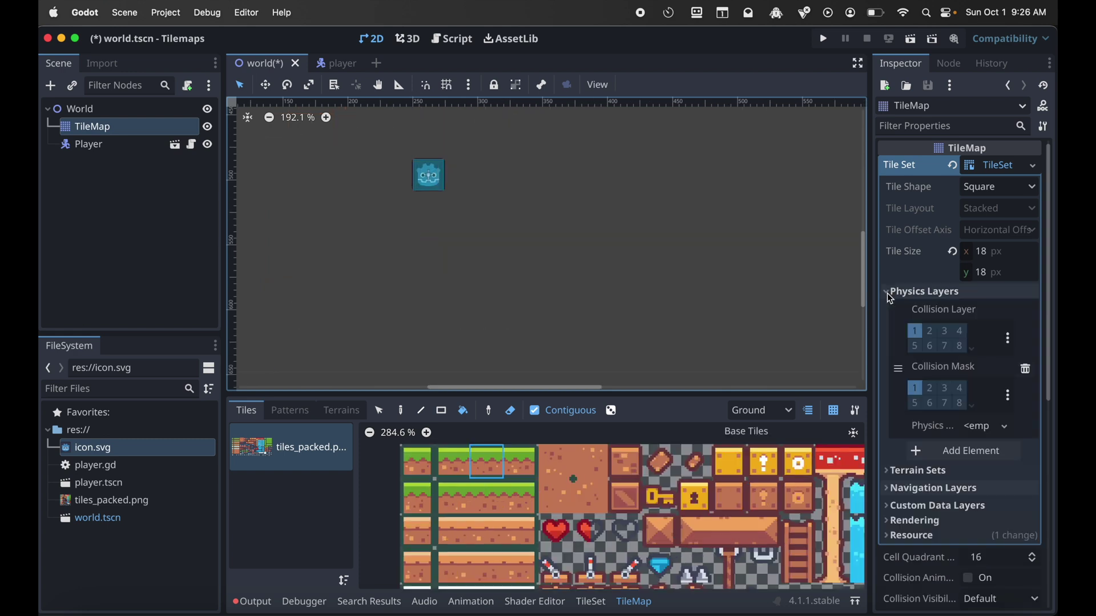
left_click(888, 293)
scroll(902, 482, "down", 5)
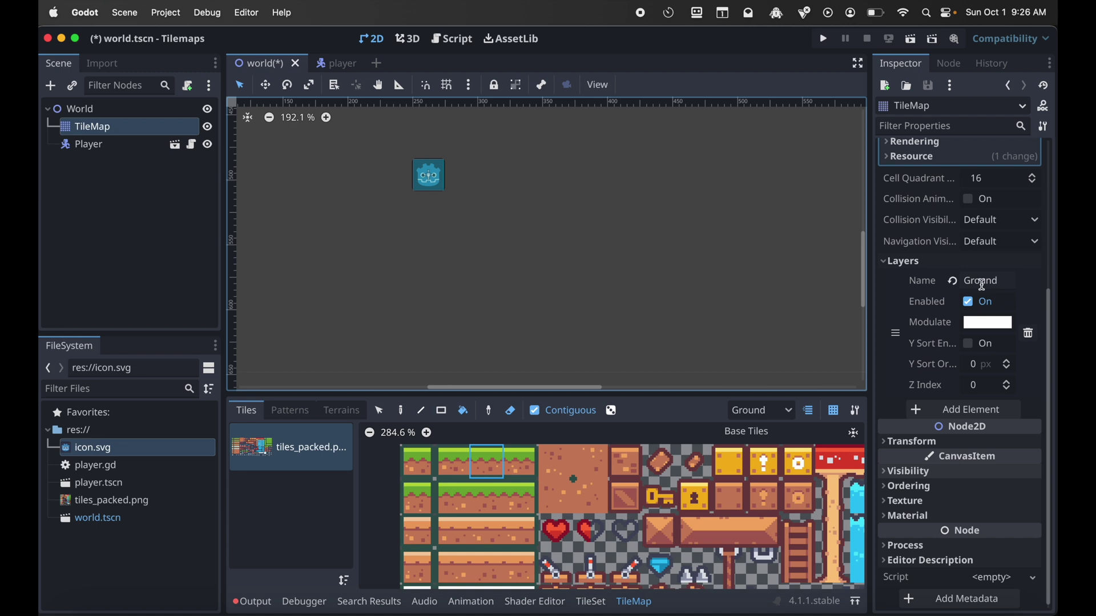
left_click(762, 412)
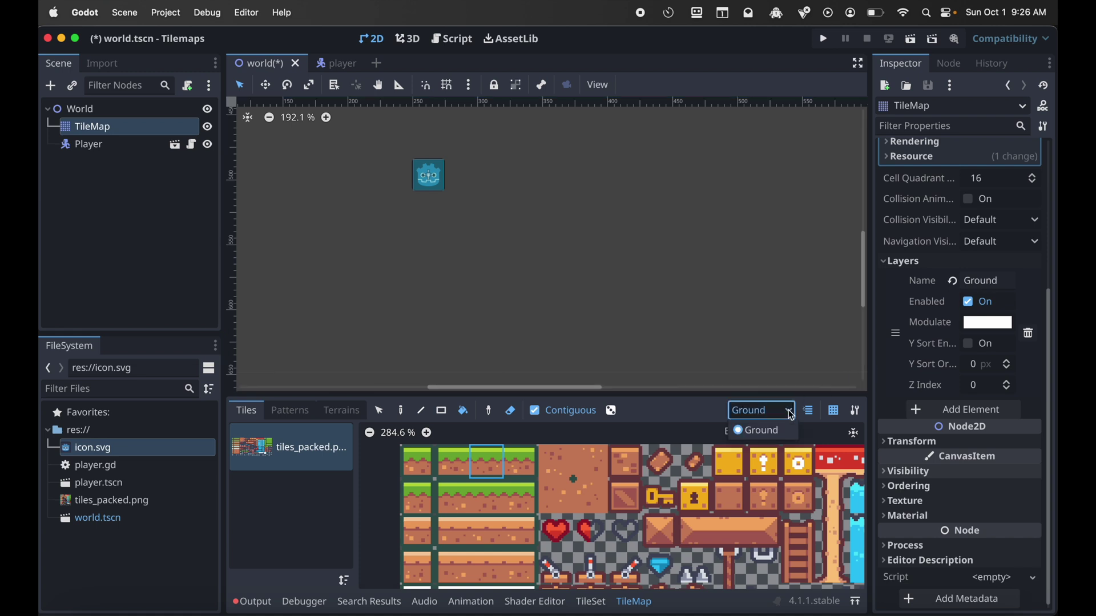
left_click(759, 415)
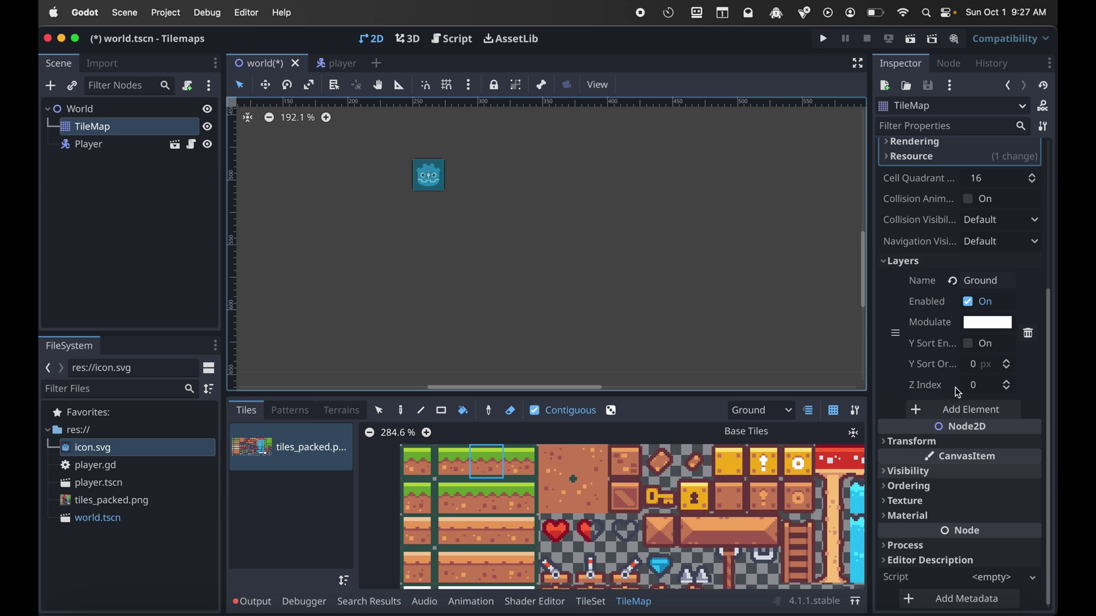
left_click(960, 410)
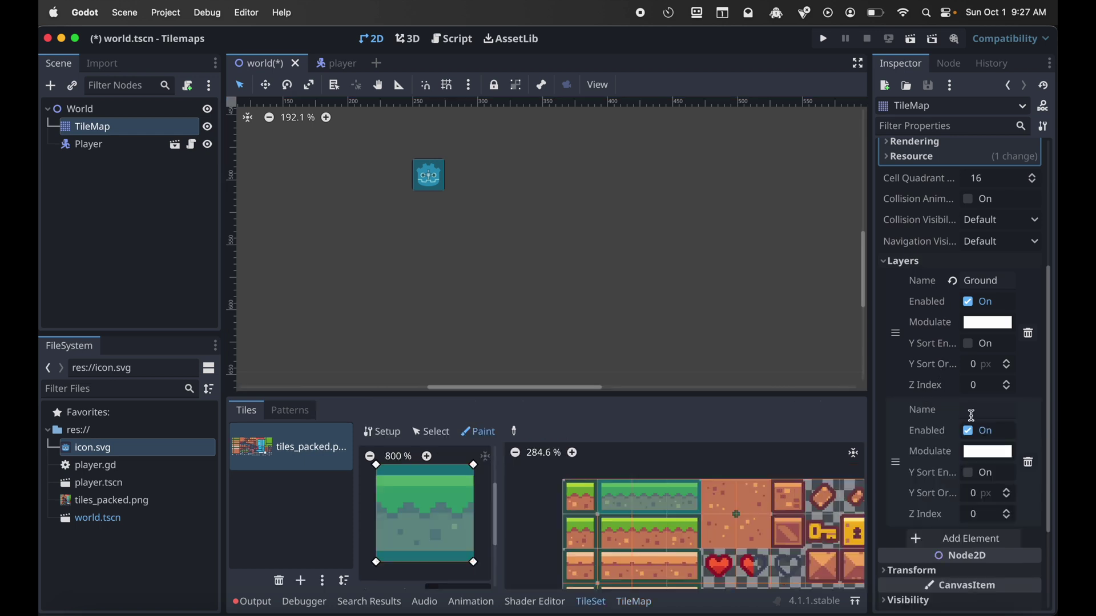
left_click(986, 411)
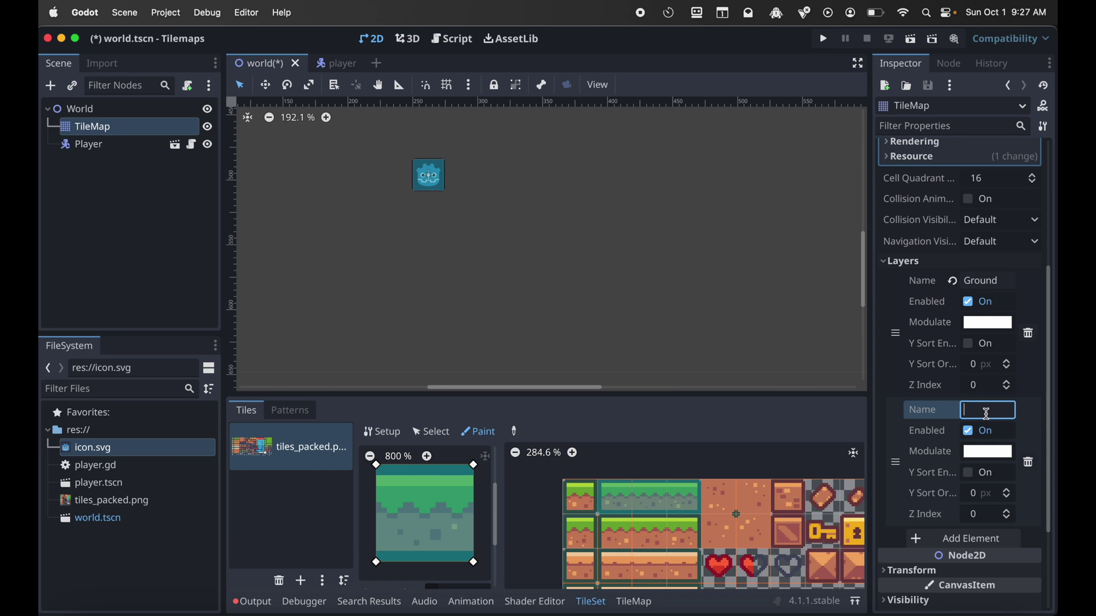
type("Veg")
key("Return")
scroll(713, 505, "right", 3)
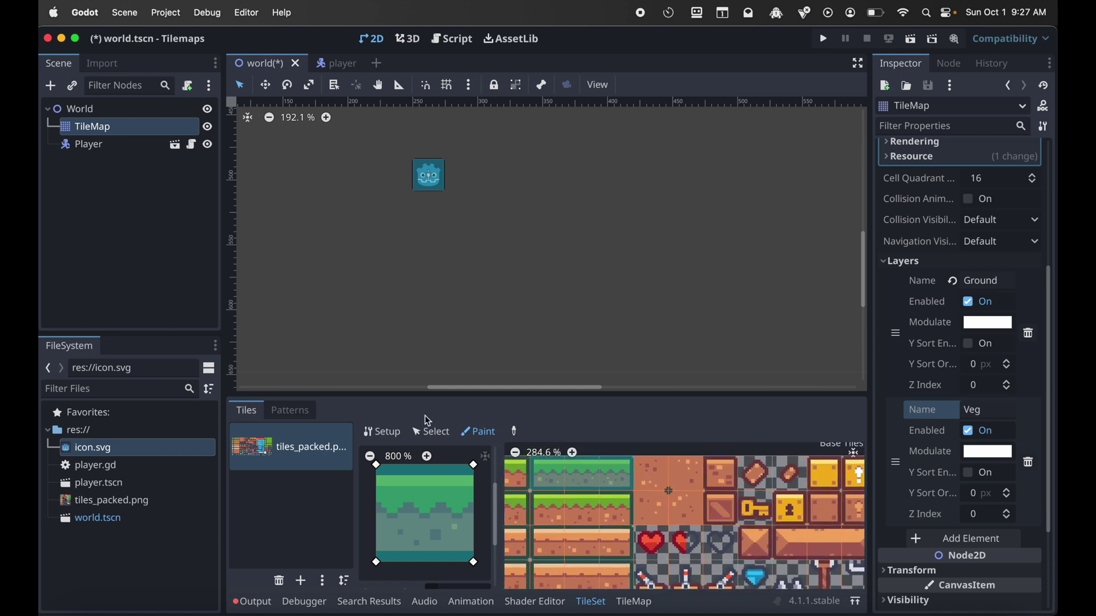
left_click(637, 604)
- Paint a long grass-top floor below the Player on the Ground layer
left_click(529, 457)
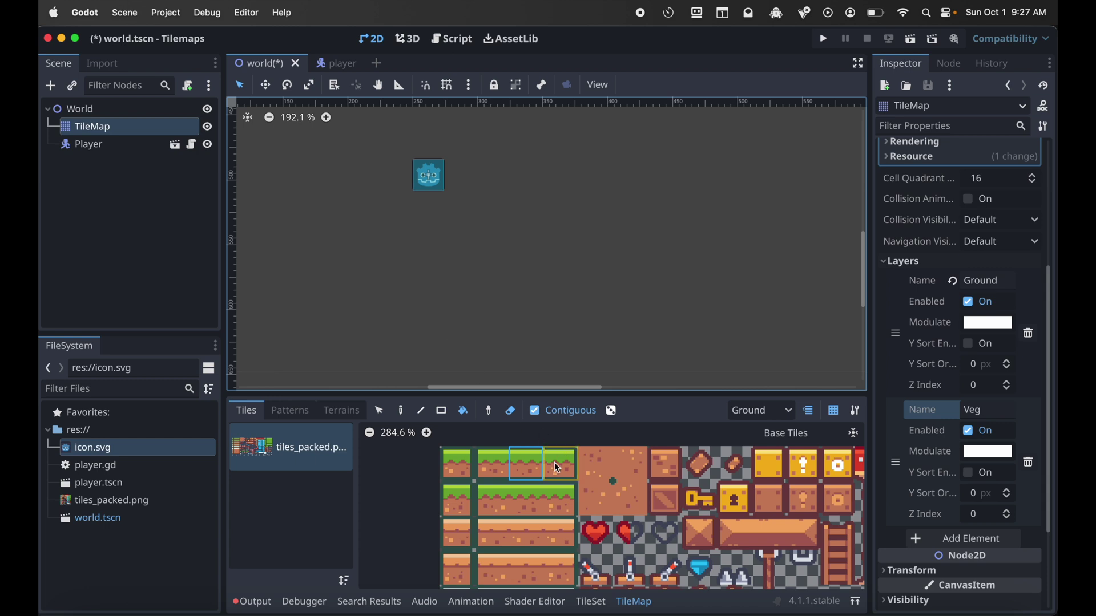
left_click(400, 411)
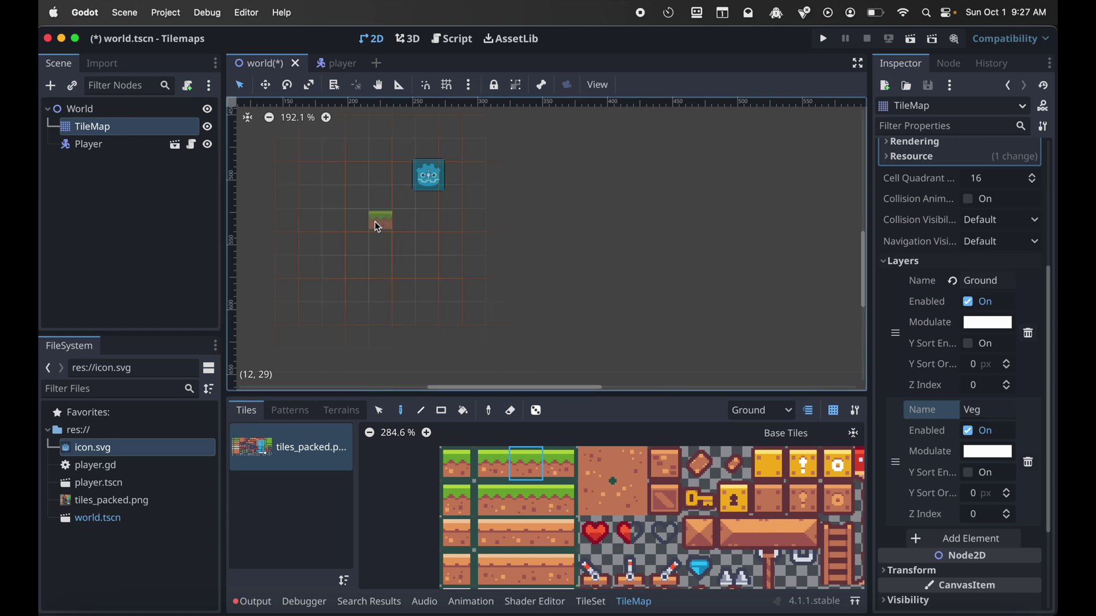
left_click_drag(540, 214, 627, 216)
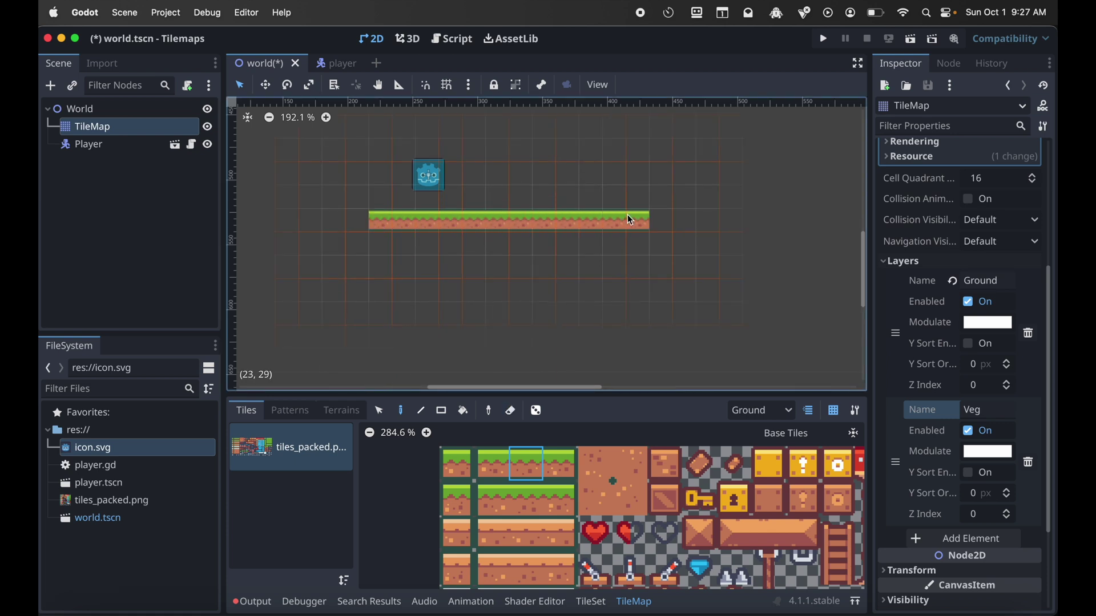
scroll(685, 502, "down", 5)
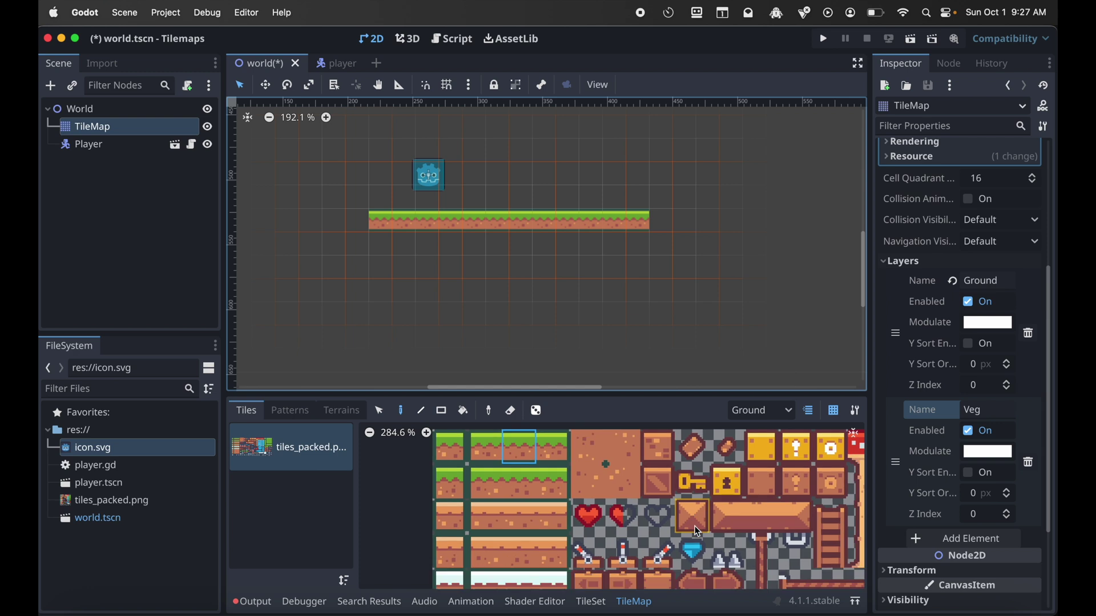
scroll(695, 531, "down", 1)
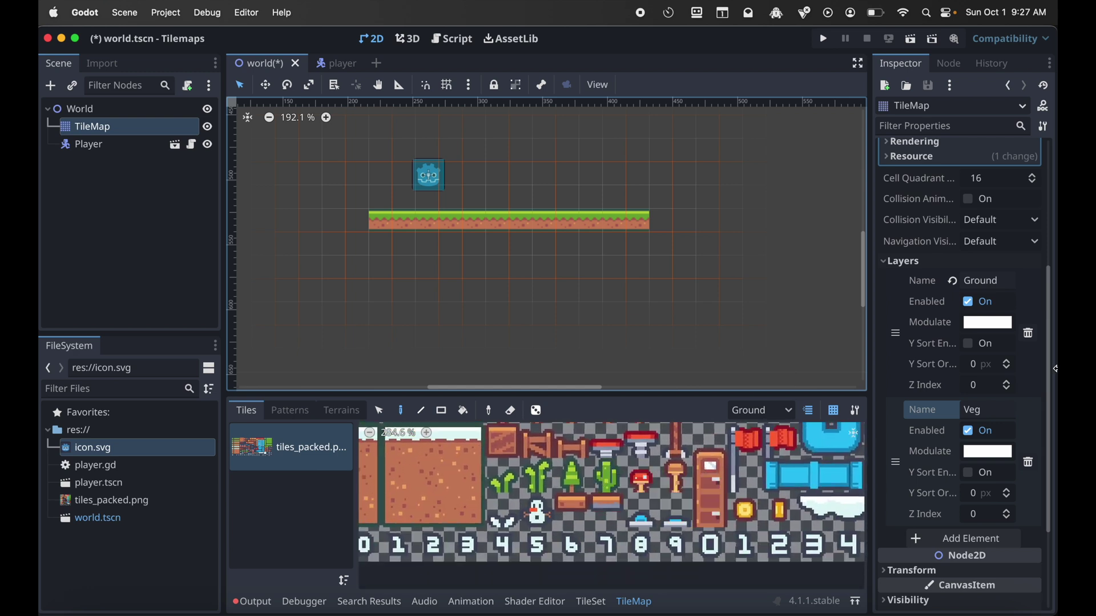
- Switch to the Veg layer and place two cactus tiles on the grass floor
left_click(776, 410)
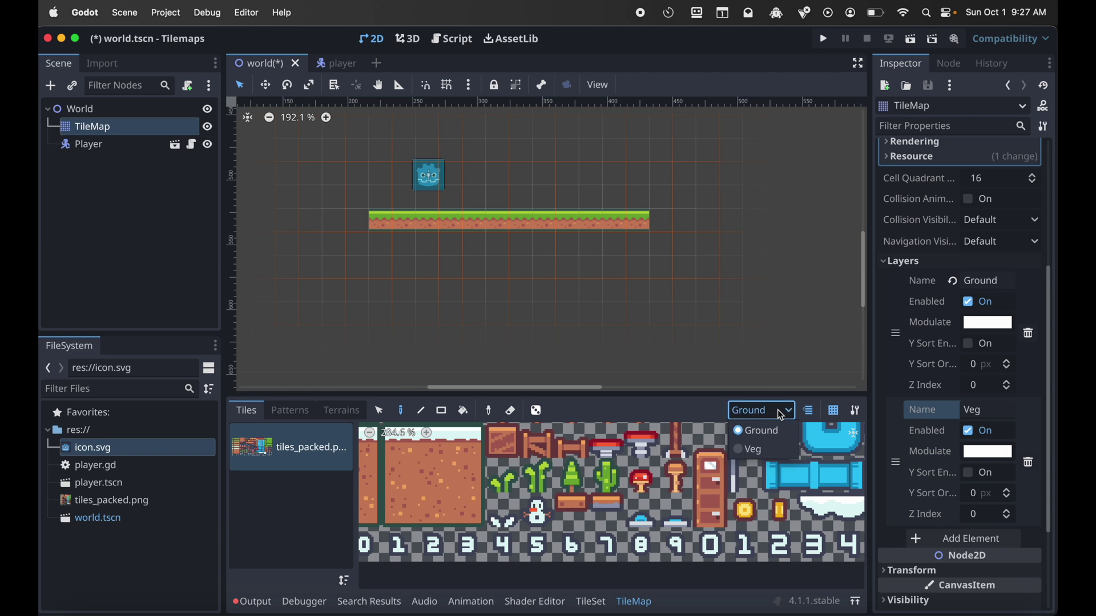
left_click(759, 452)
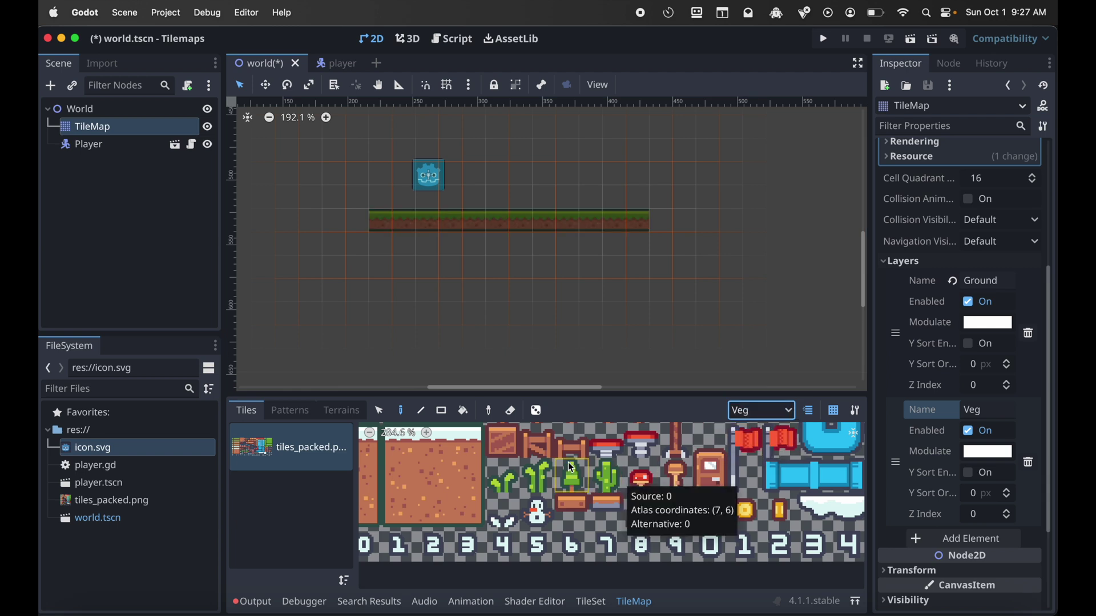
left_click(608, 483)
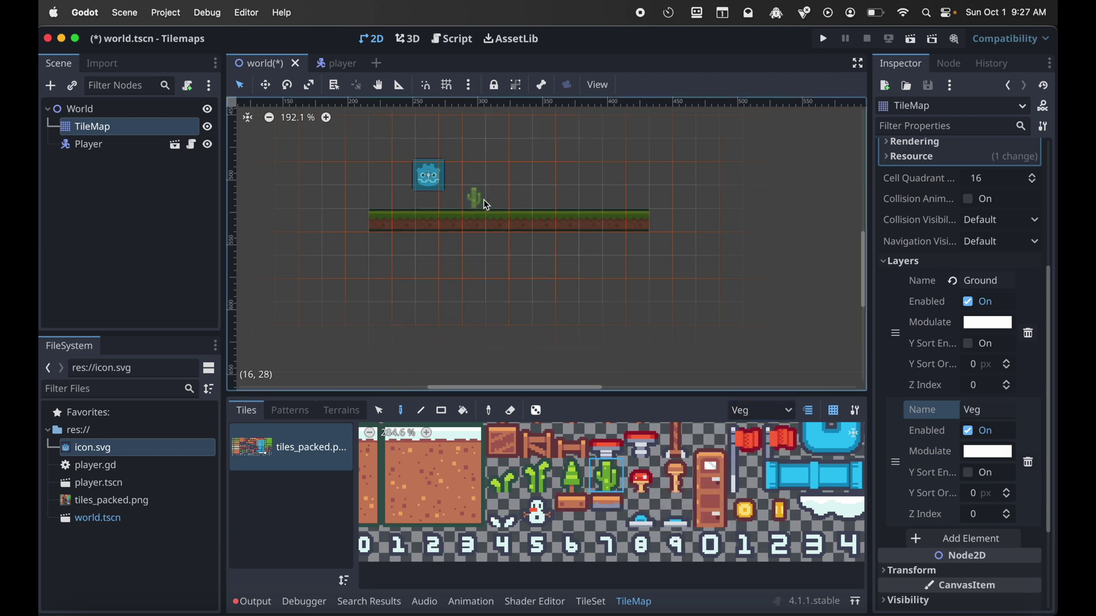
left_click(496, 206)
left_click(619, 200)
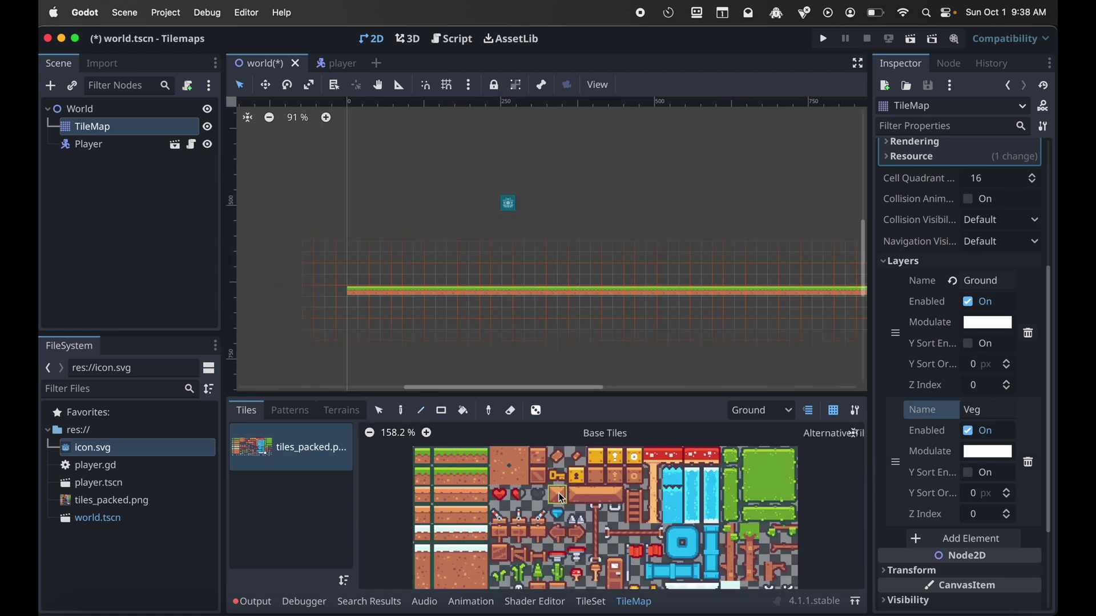
left_click(558, 493)
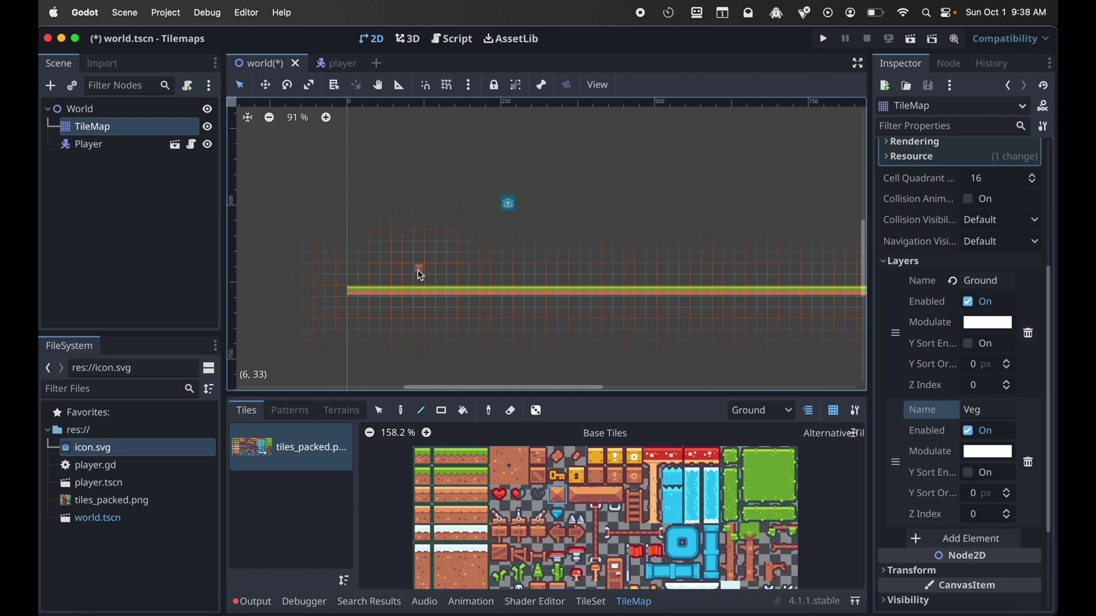